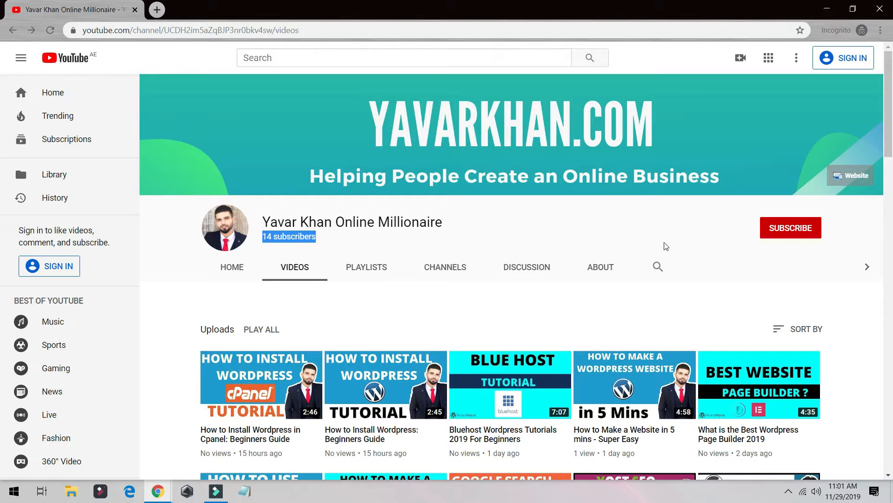
pyautogui.scroll(-2, 647, 236)
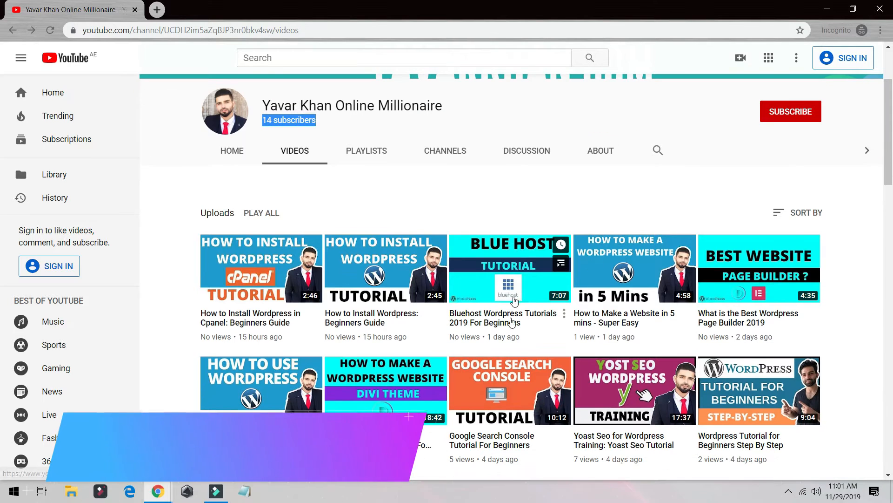
pyautogui.scroll(2, 614, 179)
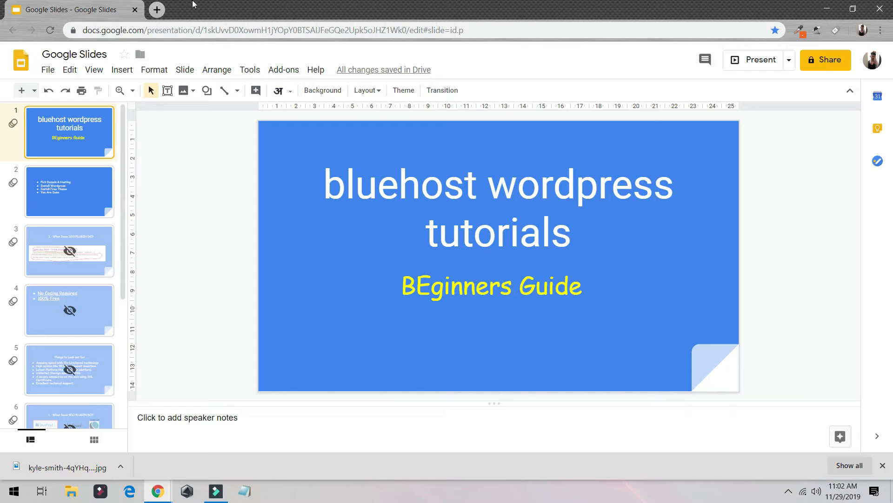
# Open bluehost.com in a new tab and select the Choice Plus shared hosting plan.
pyautogui.click(157, 6)
pyautogui.write('blue')
pyautogui.press('Return')
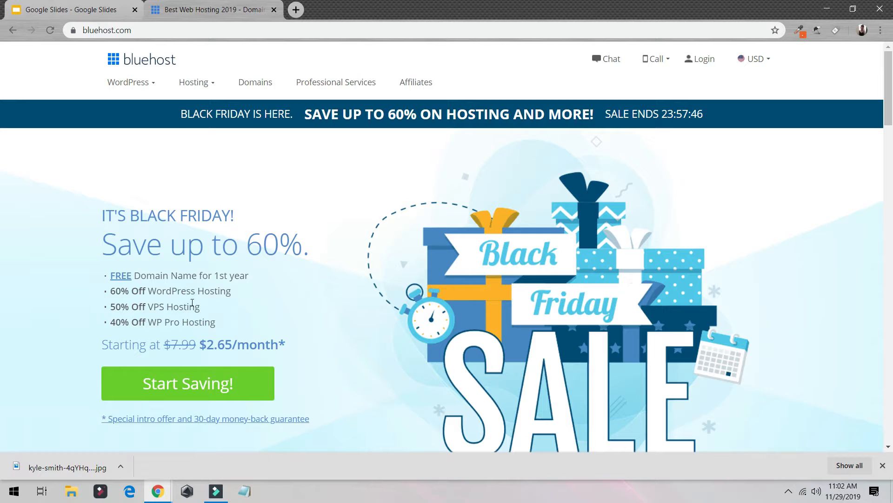
pyautogui.click(205, 384)
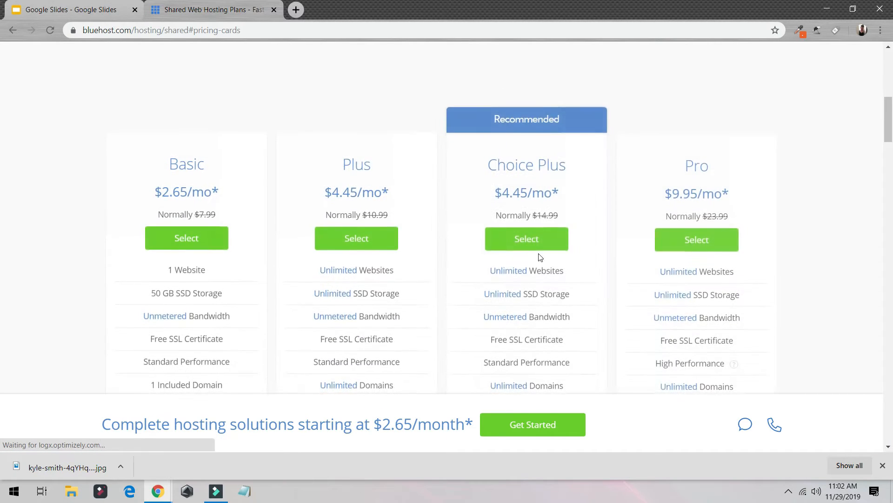
pyautogui.click(546, 237)
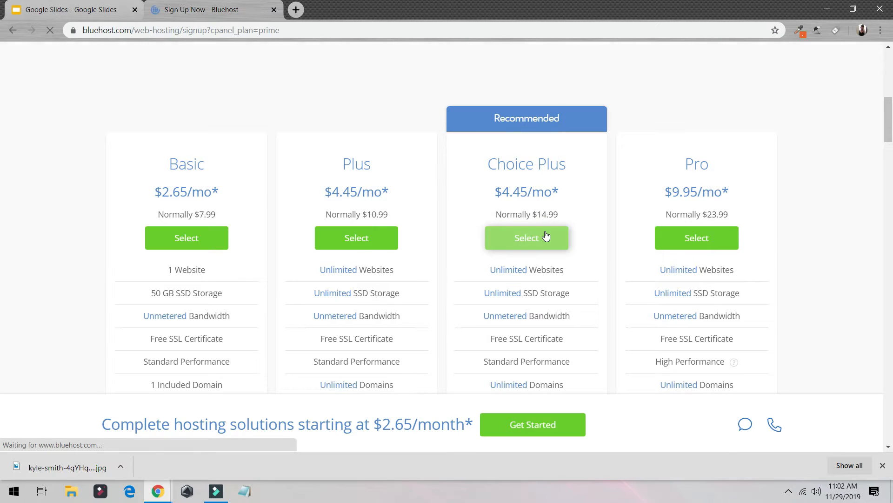
# Enter a previously used name as the new .com domain and continue to account creation.
pyautogui.click(313, 286)
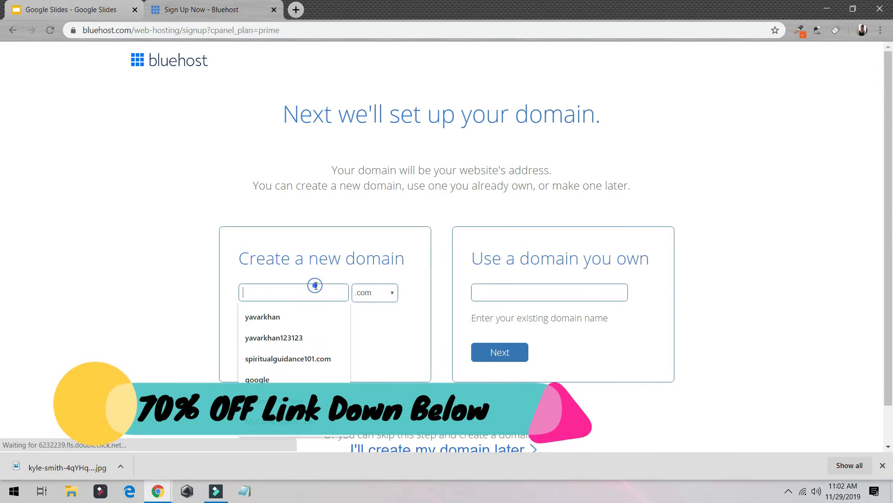
pyautogui.click(309, 335)
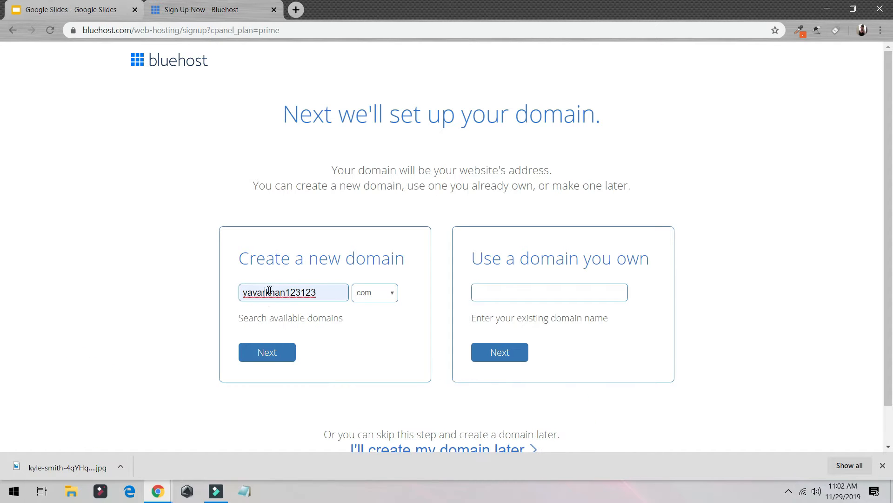
pyautogui.click(273, 345)
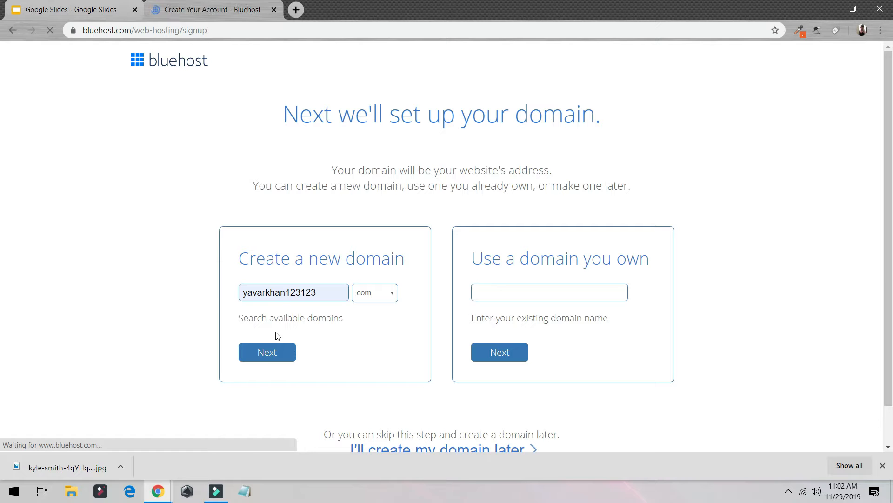
# Set the hosting account plan to Prime 12 Month Price - $7.45/mo.
pyautogui.scroll(-5, 378, 243)
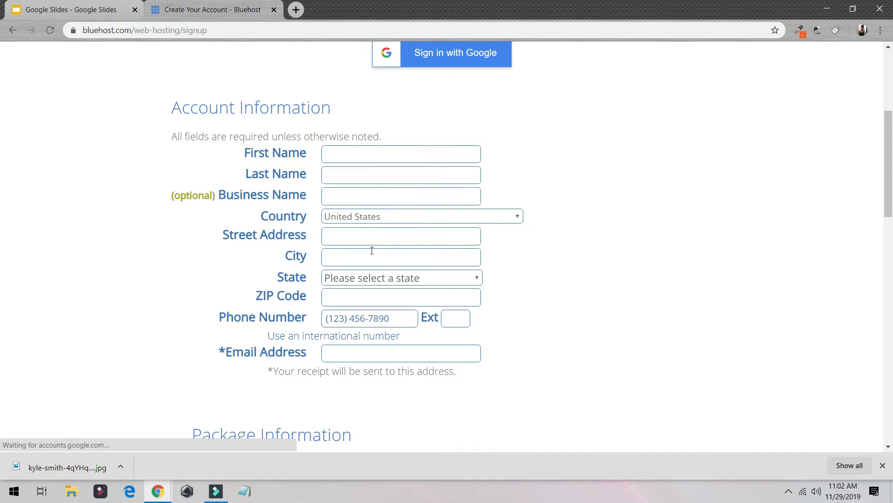
pyautogui.scroll(2, 446, 190)
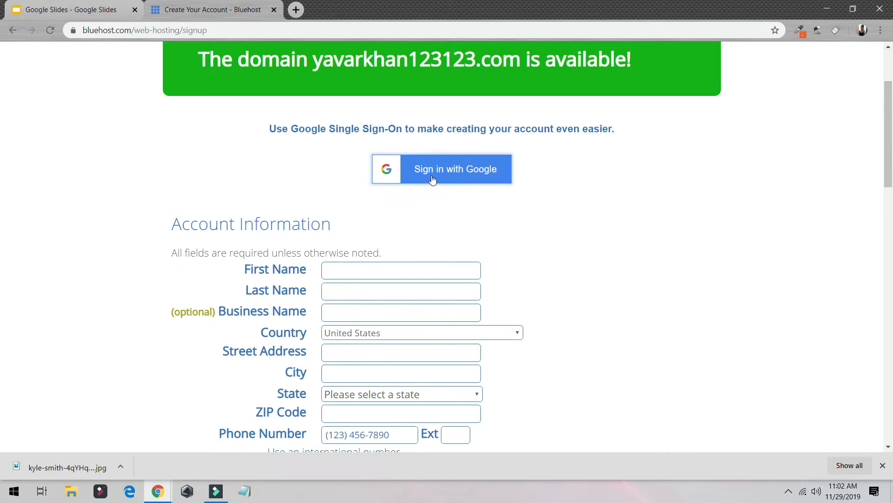
pyautogui.scroll(-5, 344, 116)
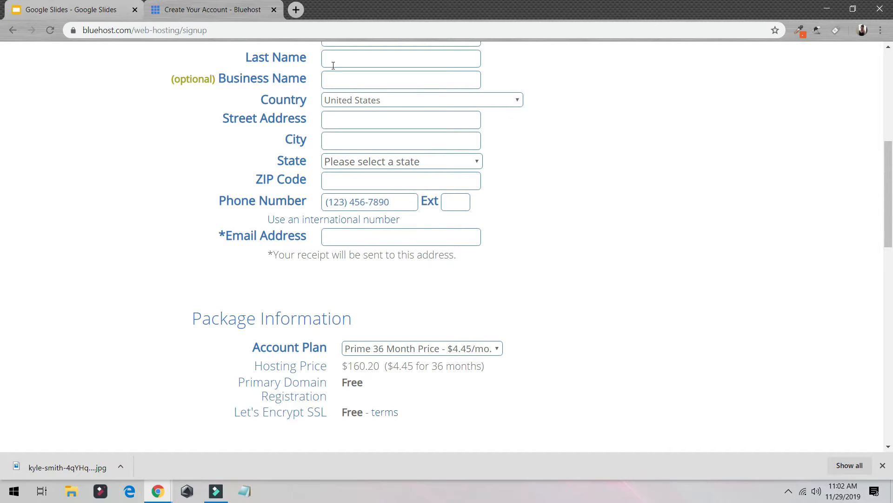
pyautogui.scroll(-5, 454, 166)
pyautogui.click(405, 103)
pyautogui.click(386, 128)
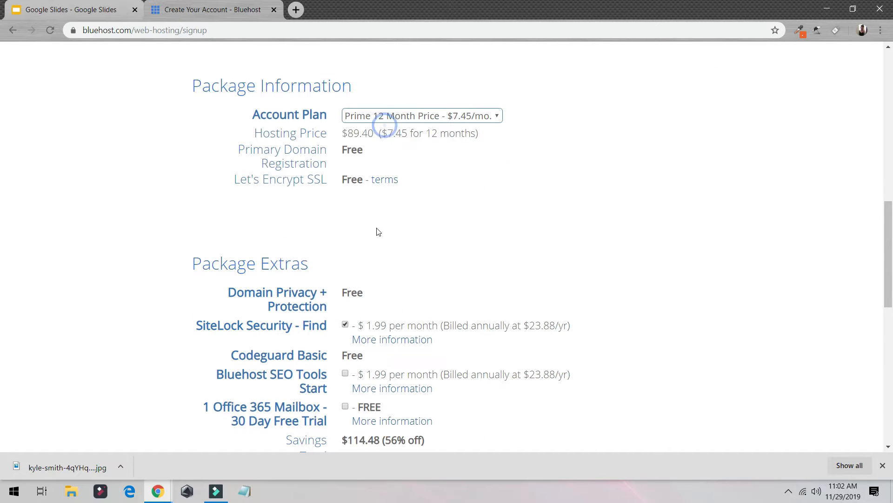
# Select the SiteLock Security - Find and Bluehost SEO Tools Start package extras, and view the payment section.
pyautogui.scroll(-3, 345, 211)
pyautogui.click(345, 208)
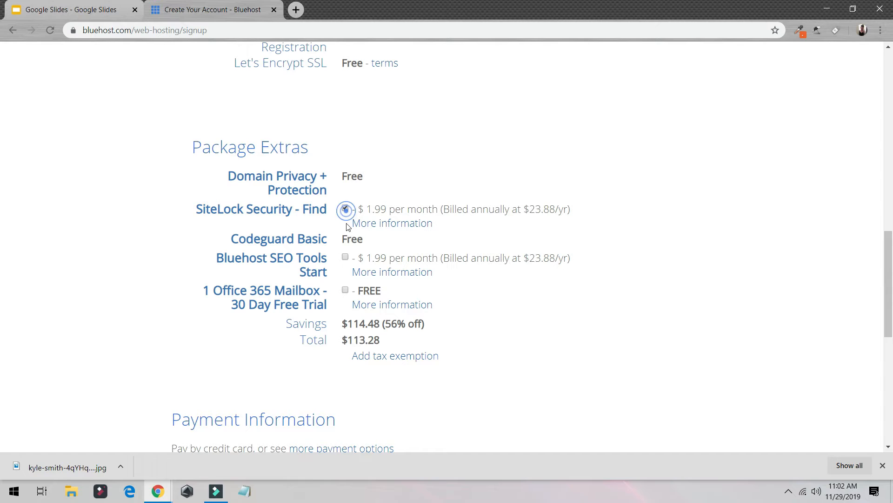
pyautogui.click(345, 257)
pyautogui.scroll(-5, 176, 232)
pyautogui.scroll(-4, 315, 253)
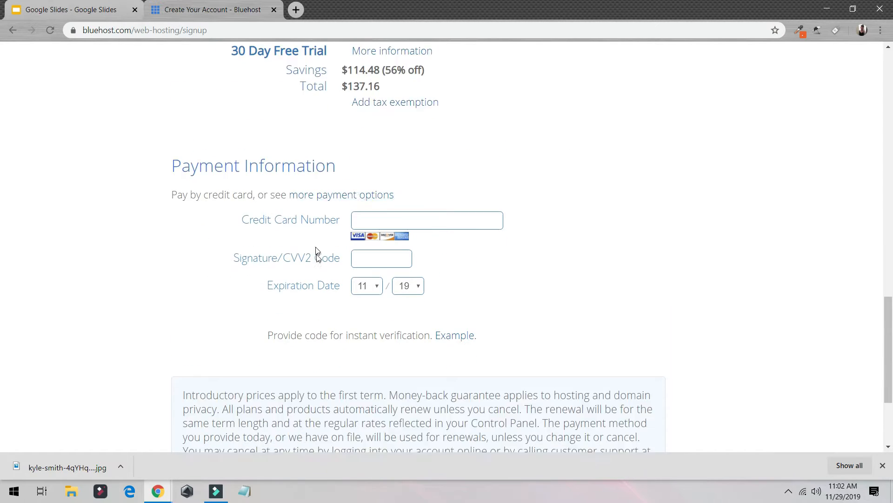
pyautogui.click(222, 401)
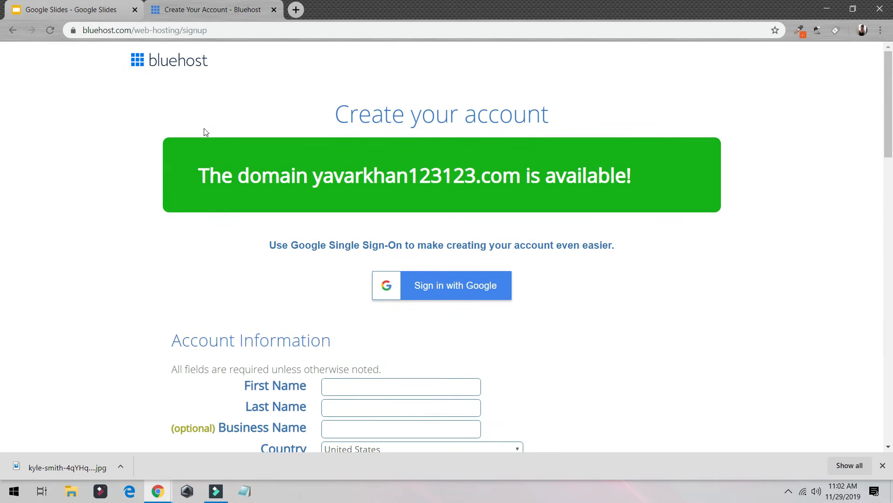
# Log in to the existing hosting account from bluehost.com and dismiss the Black Friday offer.
pyautogui.click(189, 30)
pyautogui.write('bluehost.com')
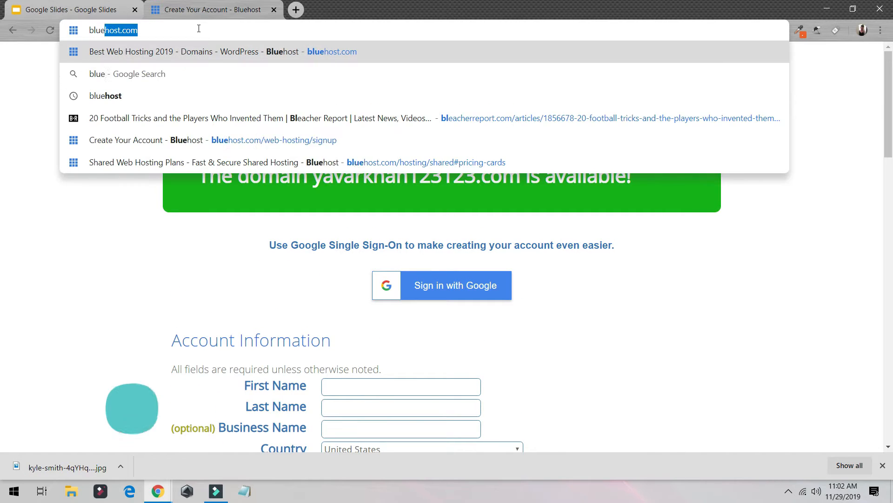
pyautogui.press('Return')
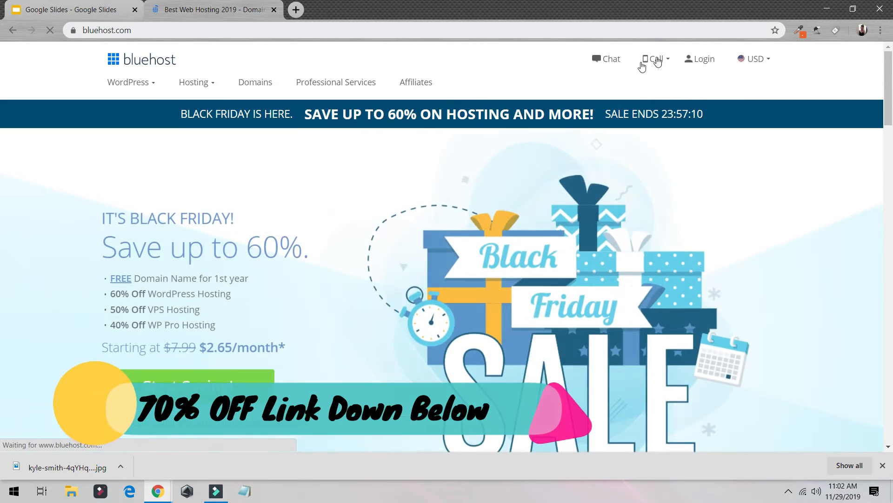
pyautogui.click(710, 65)
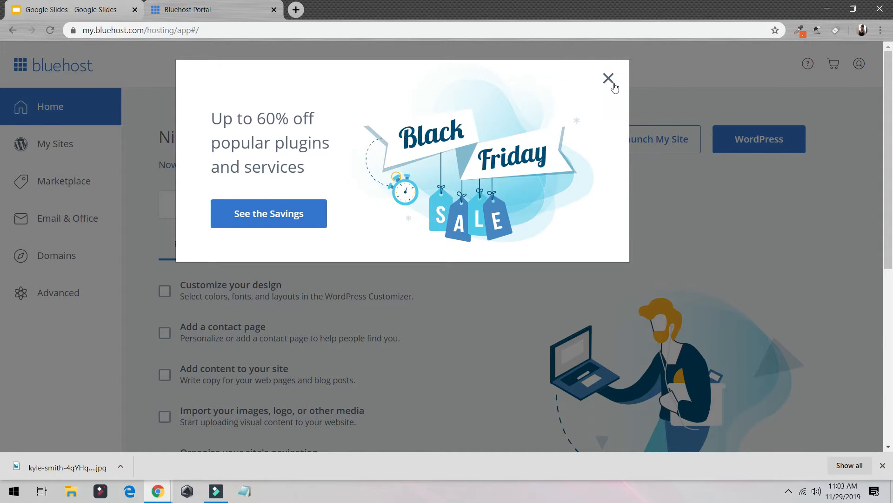
pyautogui.click(612, 84)
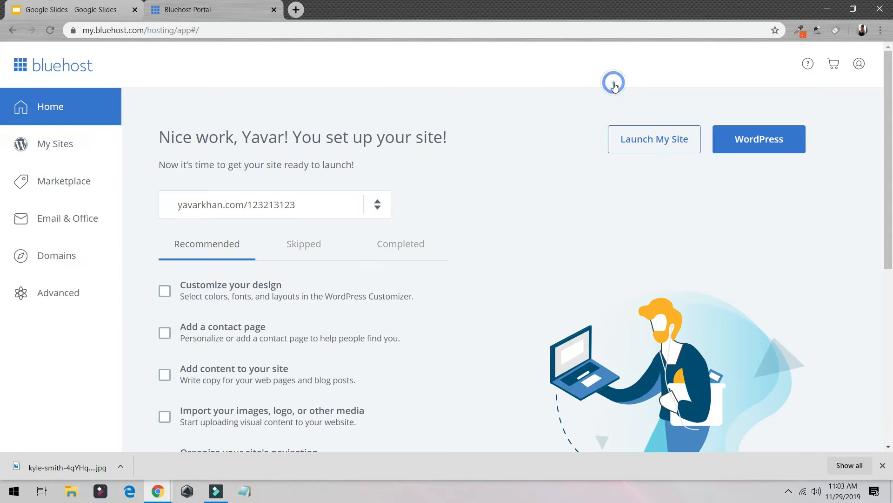
# Open the list of hosted sites and start creating a new WordPress site.
pyautogui.click(66, 143)
pyautogui.click(813, 123)
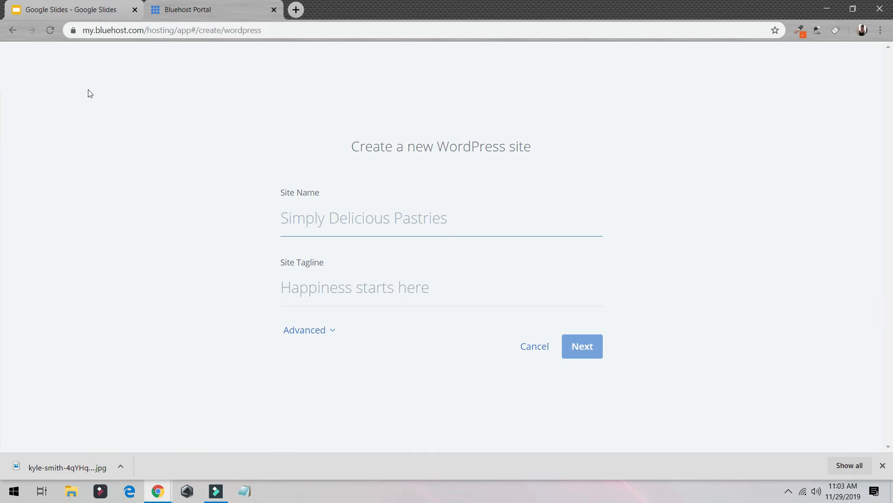
pyautogui.click(14, 32)
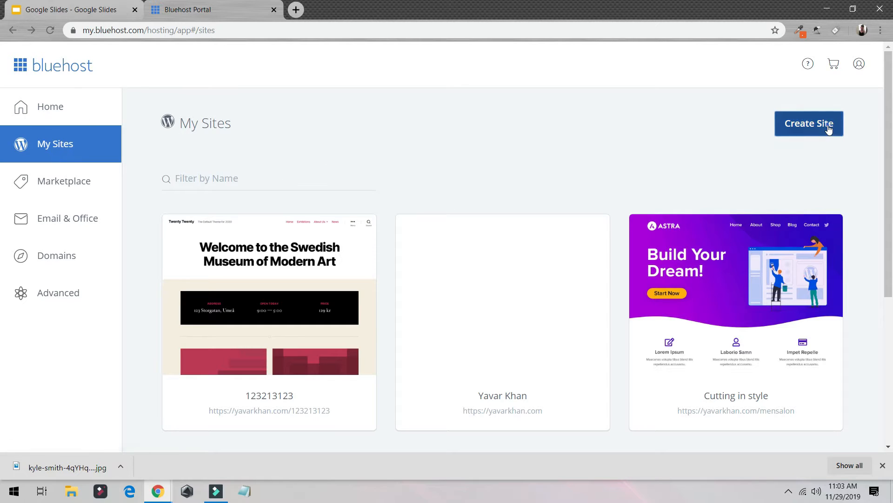
pyautogui.click(814, 127)
# Name the new WordPress site "site name" with the tagline "tagline" and continue to the domain choice.
pyautogui.write('site')
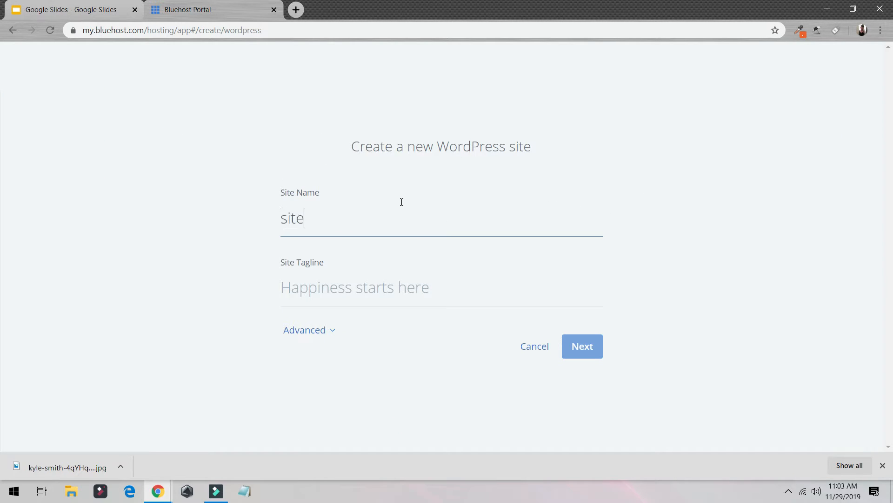
pyautogui.press('BackSpace')
pyautogui.press('BackSpace')
pyautogui.write('name')
pyautogui.press('Tab')
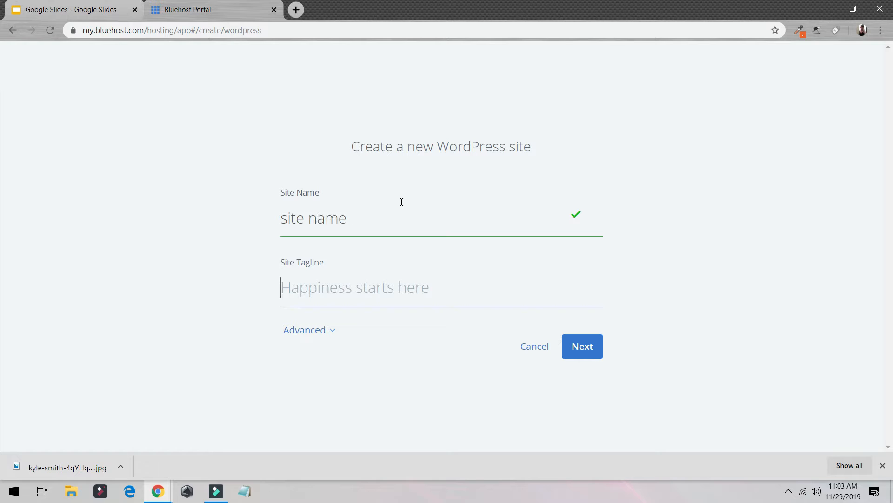
pyautogui.write('tagline')
pyautogui.press('Return')
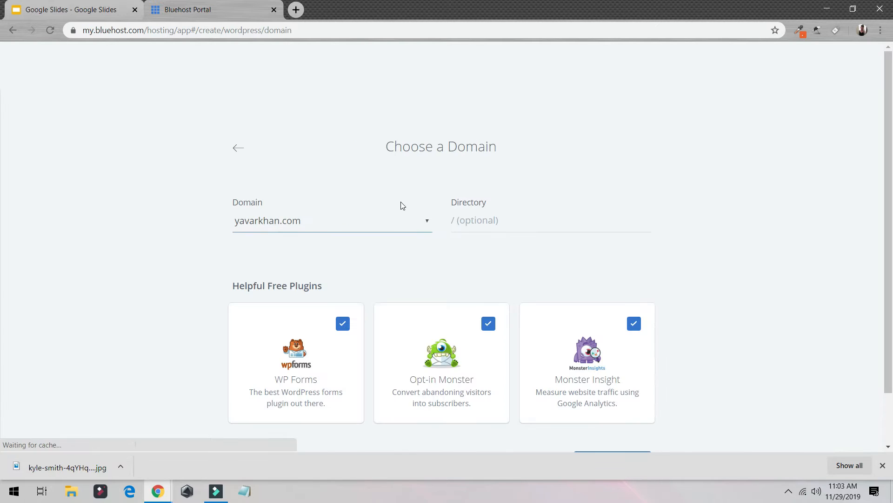
# Choose the account's .com domain for the new site and set its directory to /test3.
pyautogui.click(355, 224)
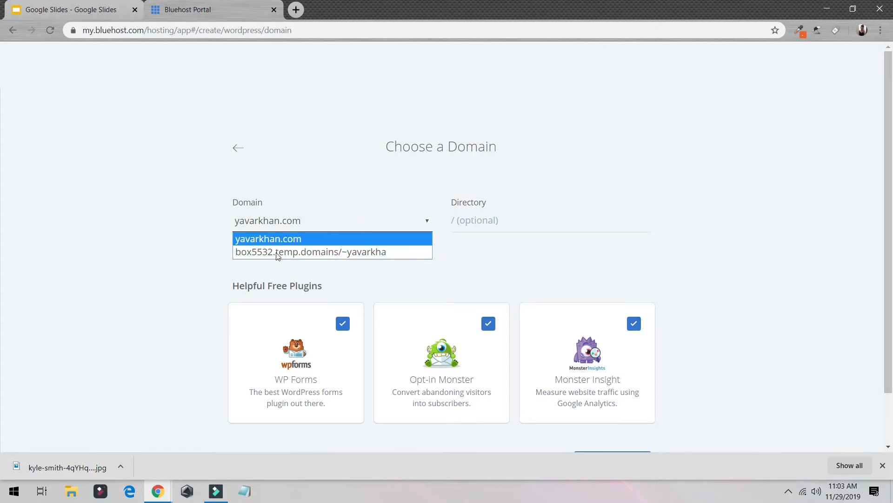
pyautogui.click(296, 241)
pyautogui.click(529, 214)
pyautogui.write('/t')
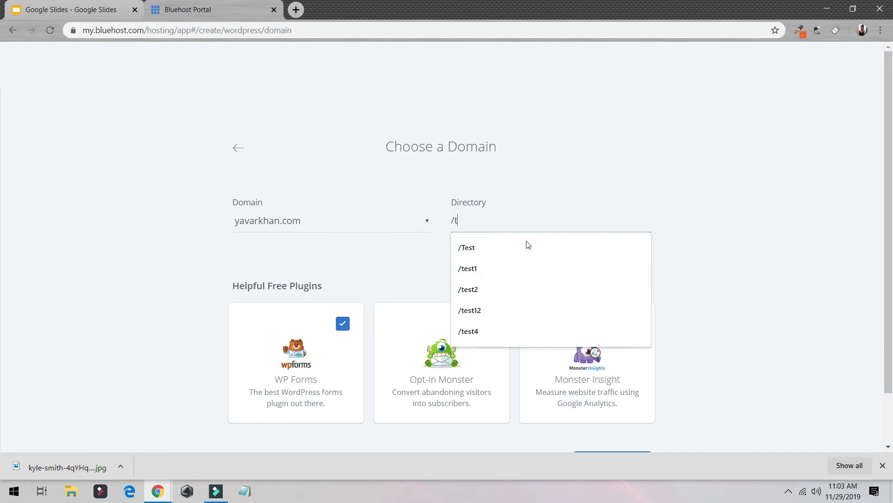
pyautogui.write('est3')
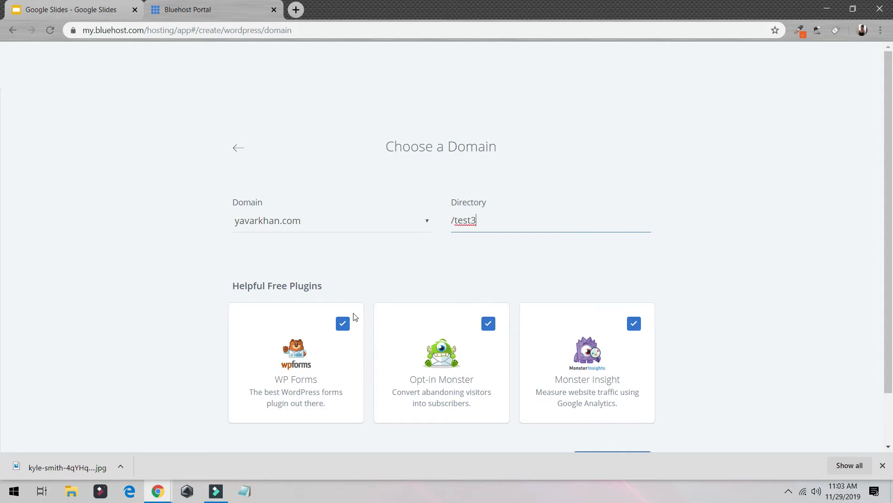
# Deselect the WP Forms, Opt-in Monster and Monster Insight plugins and install WordPress.
pyautogui.click(343, 324)
pyautogui.click(489, 323)
pyautogui.click(633, 324)
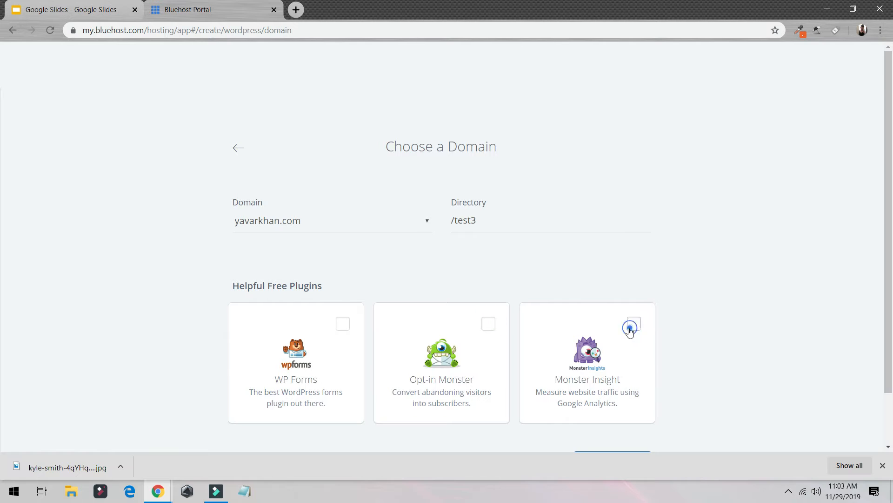
pyautogui.scroll(-2, 628, 353)
pyautogui.click(617, 397)
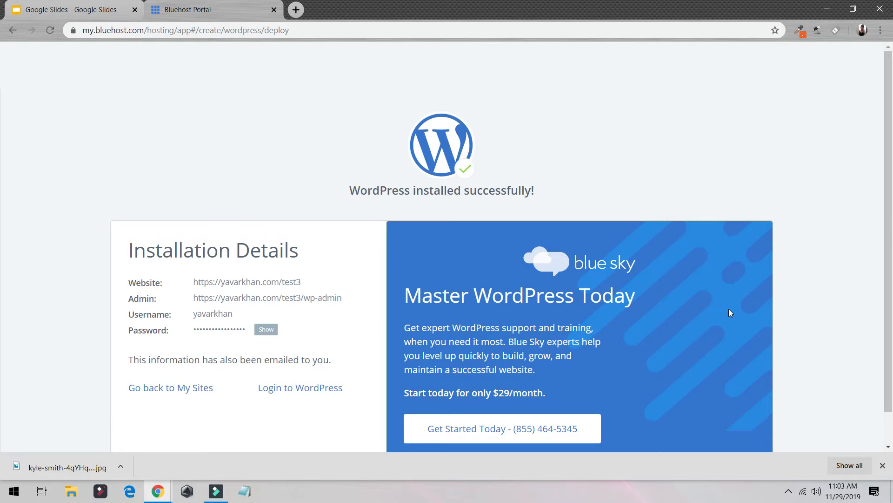
# Log in to the newly installed WordPress site from the installation details.
pyautogui.scroll(-1, 484, 364)
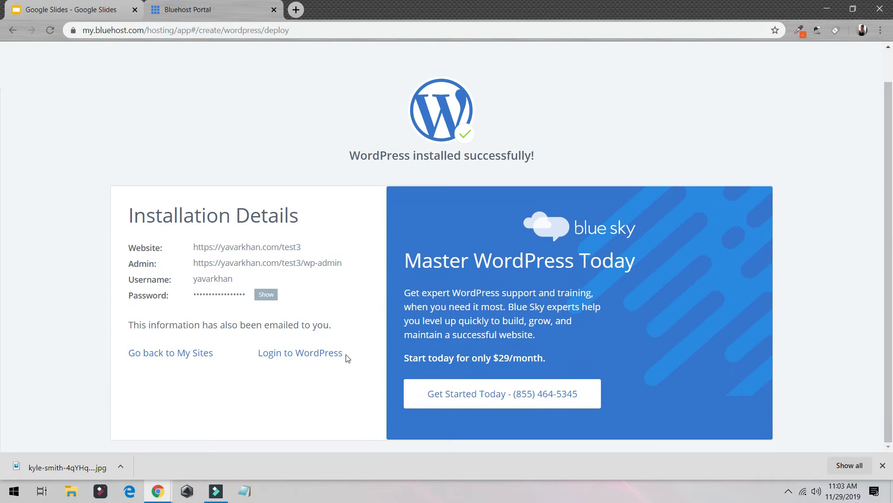
pyautogui.click(306, 356)
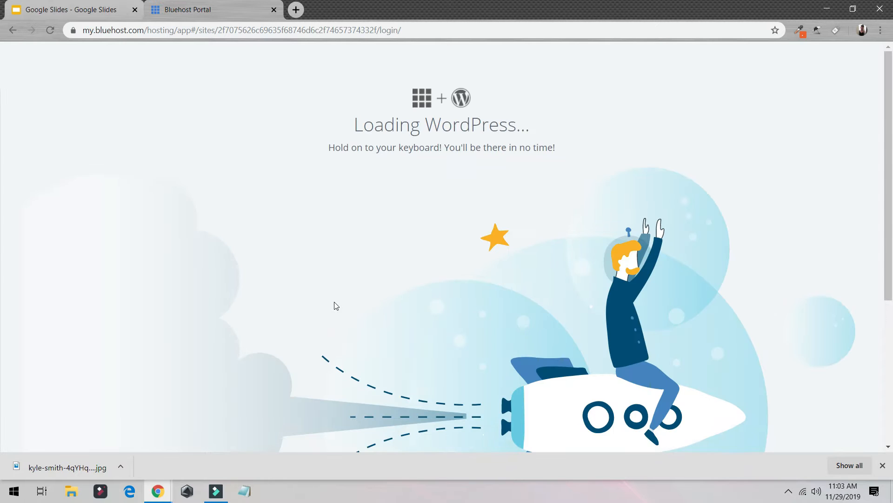
pyautogui.moveTo(361, 120); pyautogui.dragTo(529, 133)
pyautogui.moveTo(351, 127); pyautogui.dragTo(569, 149)
pyautogui.scroll(-5, 570, 149)
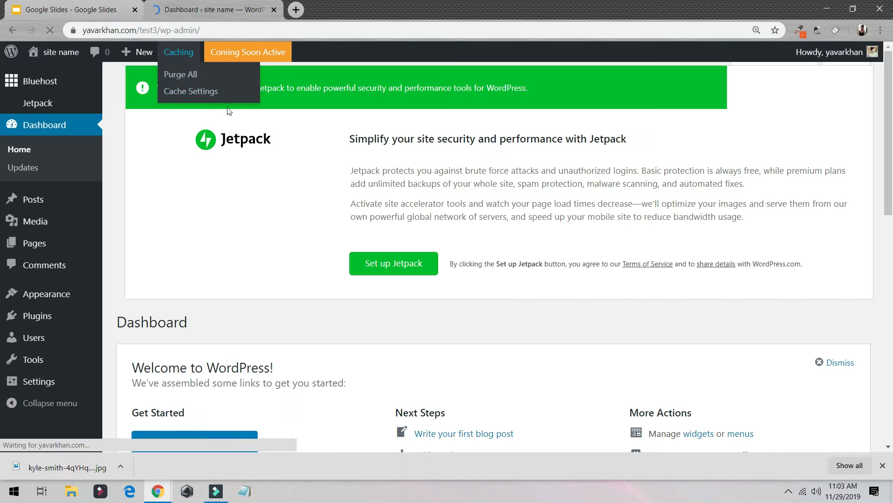
# Open the site's front end in a new tab and start adding a new post from it.
pyautogui.middleClick(64, 75)
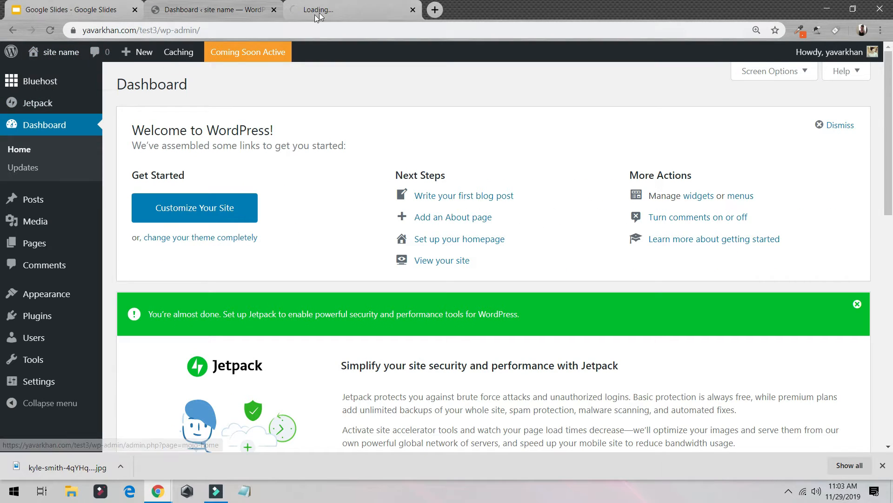
pyautogui.click(319, 11)
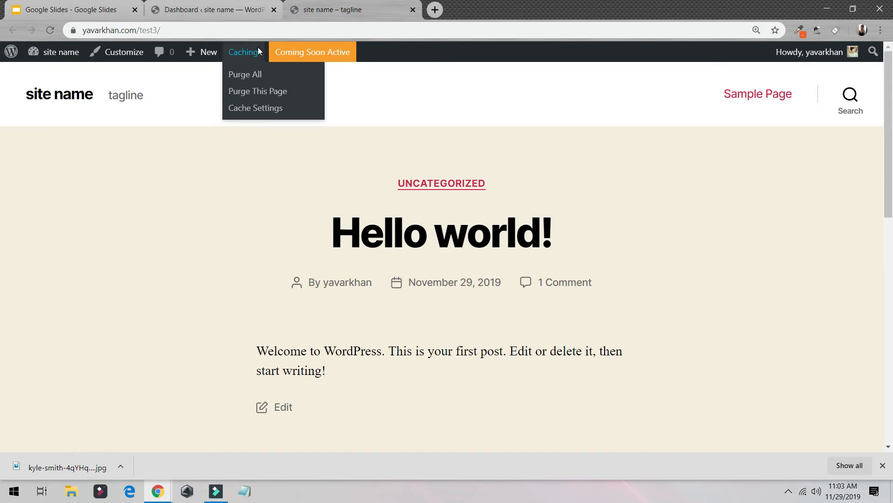
pyautogui.moveTo(195, 52)
pyautogui.click(205, 72)
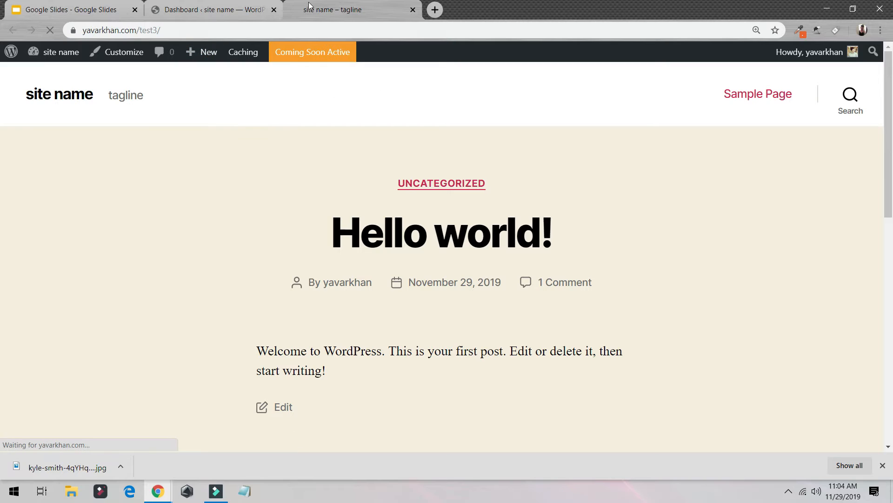
# Set the site's permalink structure to Post name and save the permalink settings.
pyautogui.click(177, 4)
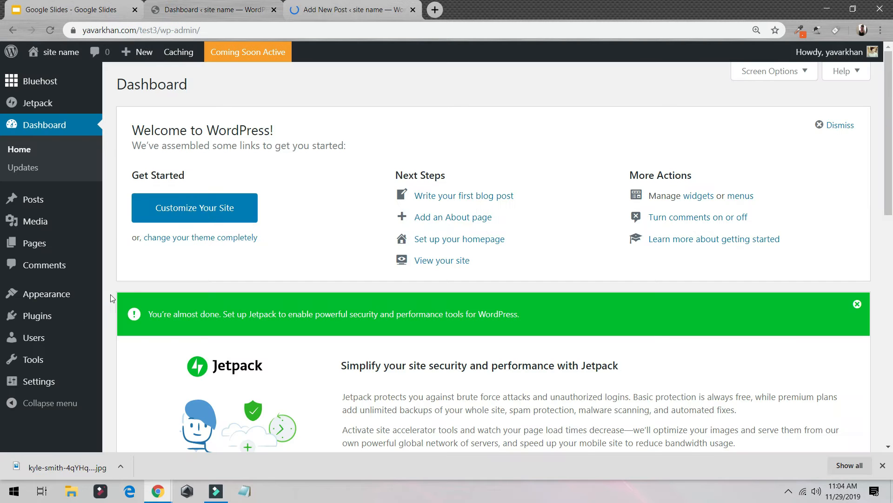
pyautogui.moveTo(37, 387)
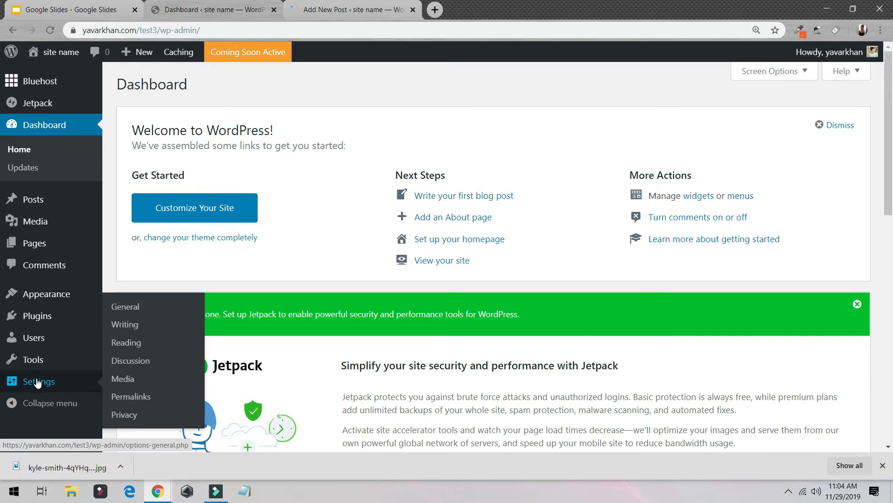
pyautogui.click(122, 398)
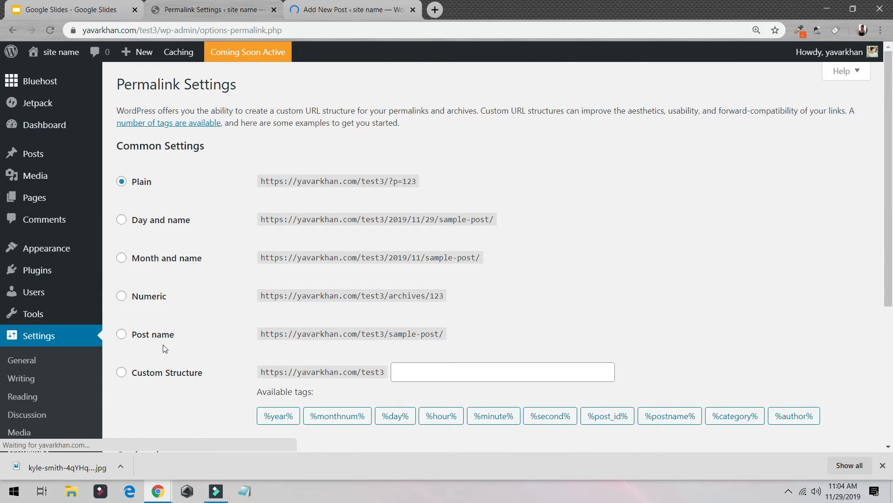
pyautogui.click(167, 335)
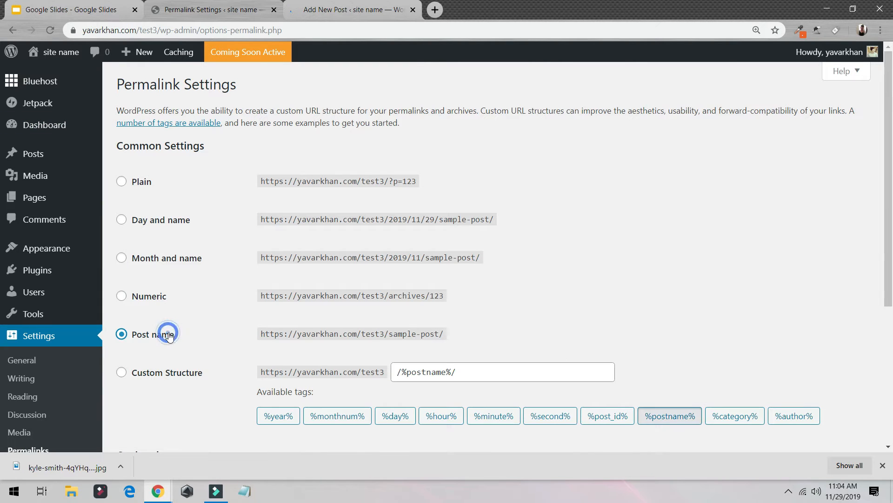
pyautogui.moveTo(473, 333); pyautogui.dragTo(250, 316)
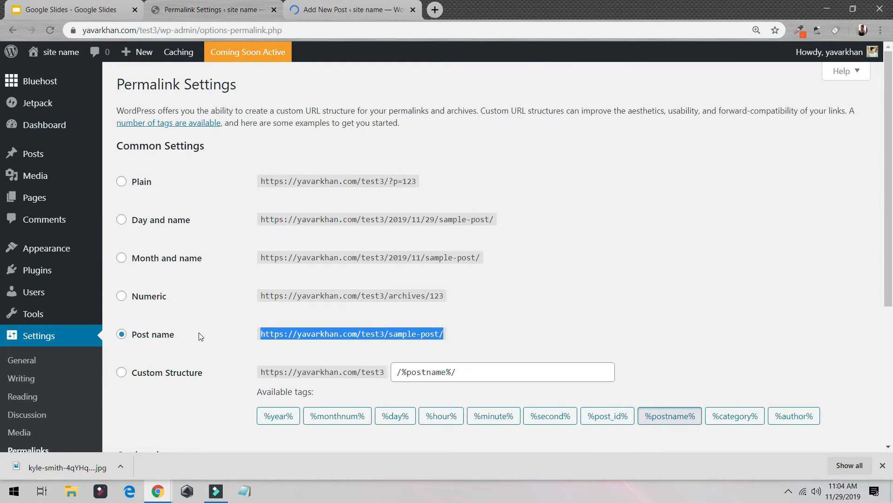
pyautogui.scroll(-2, 381, 287)
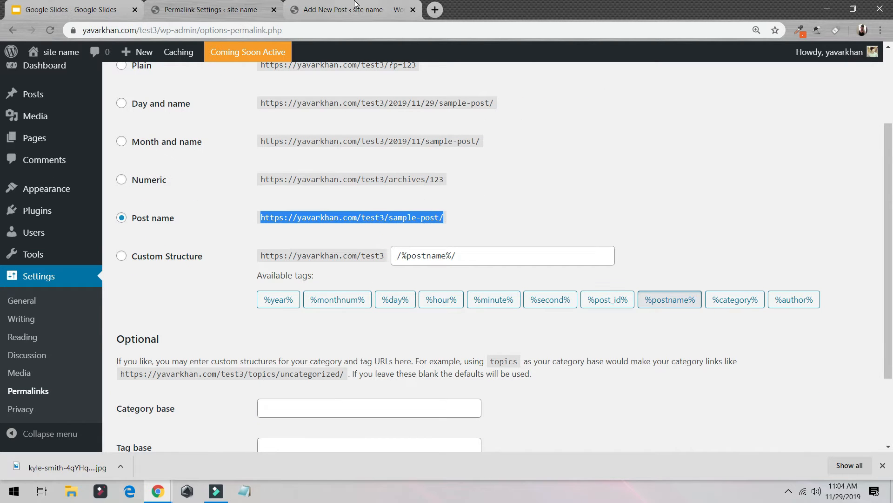
pyautogui.scroll(-2, 467, 224)
pyautogui.click(158, 387)
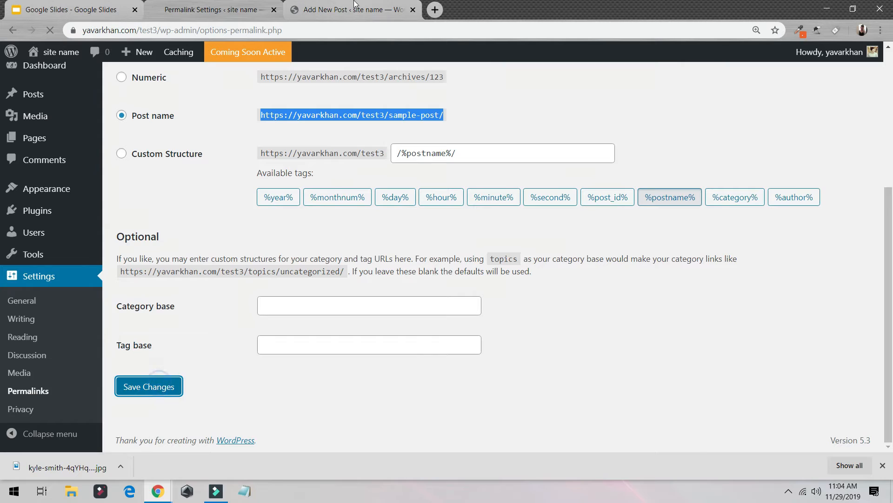
# Title the new post "keyword" and write "description" as its body paragraph, correcting the misspelling.
pyautogui.hotkey('ctrl', 'Tab')
pyautogui.write('keyword')
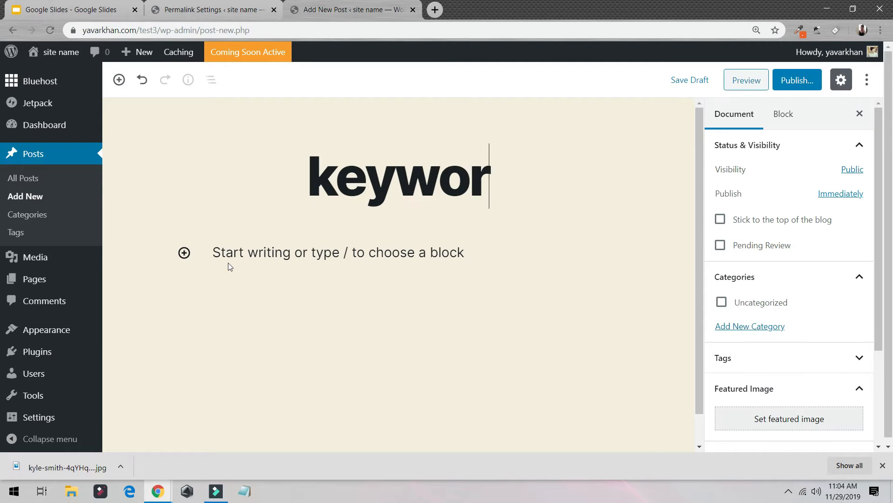
pyautogui.click(228, 262)
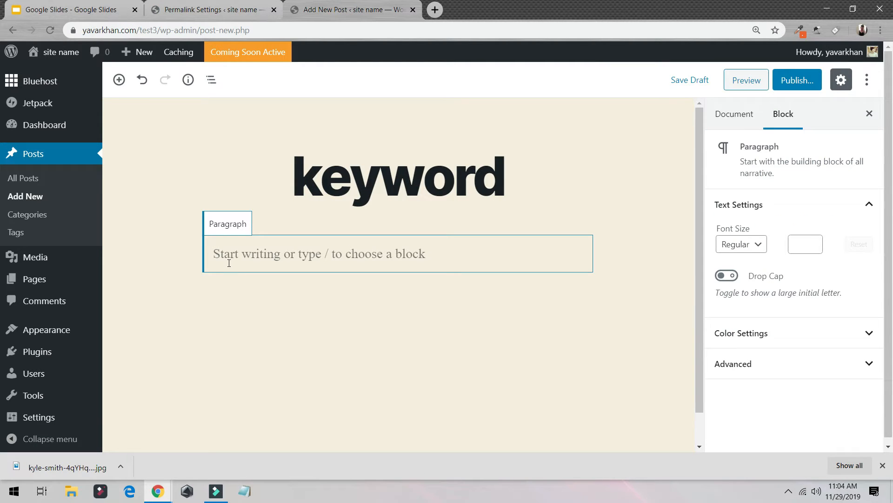
pyautogui.write('des')
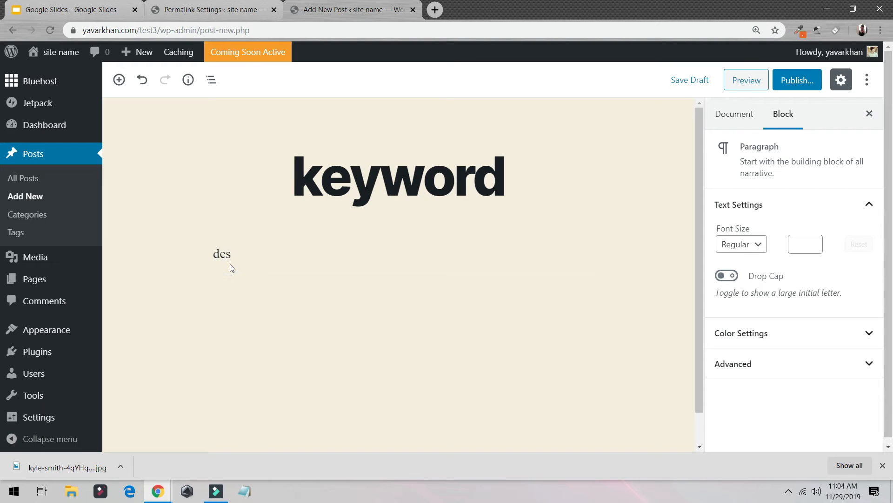
pyautogui.write('cribtion')
pyautogui.rightClick(263, 251)
pyautogui.click(295, 262)
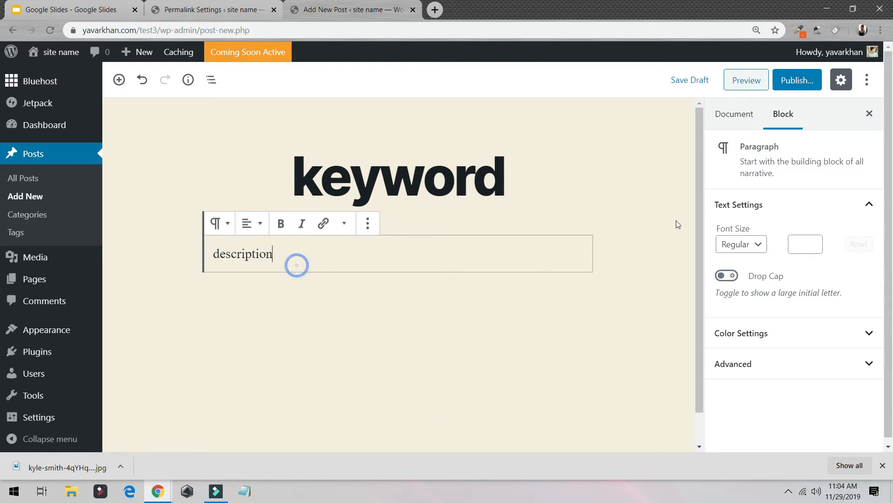
# Publish the "keyword" post and view it on the live site.
pyautogui.click(789, 86)
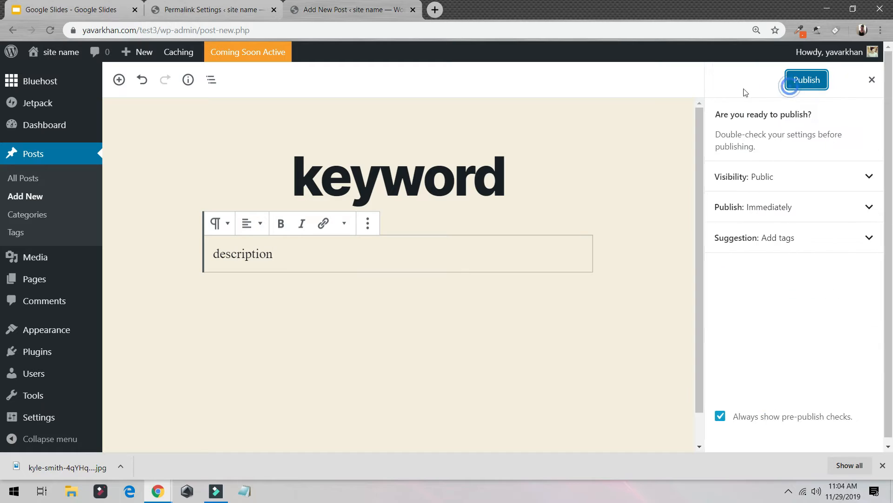
pyautogui.click(806, 80)
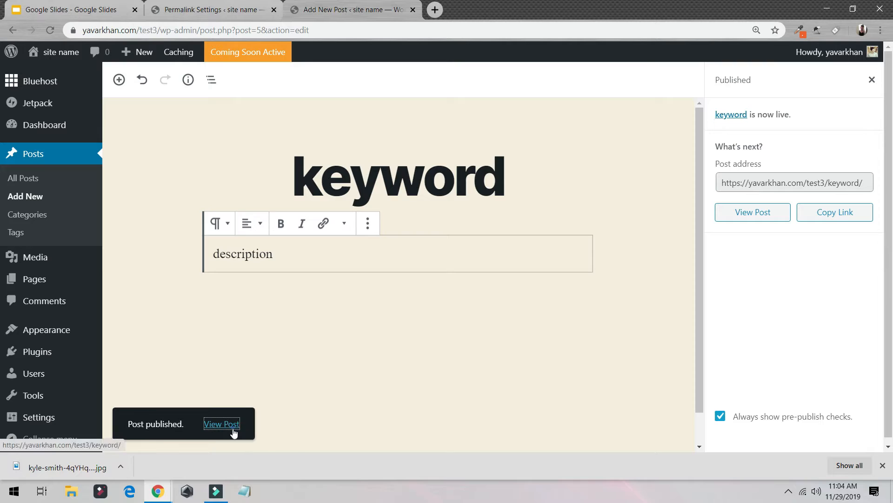
pyautogui.click(234, 424)
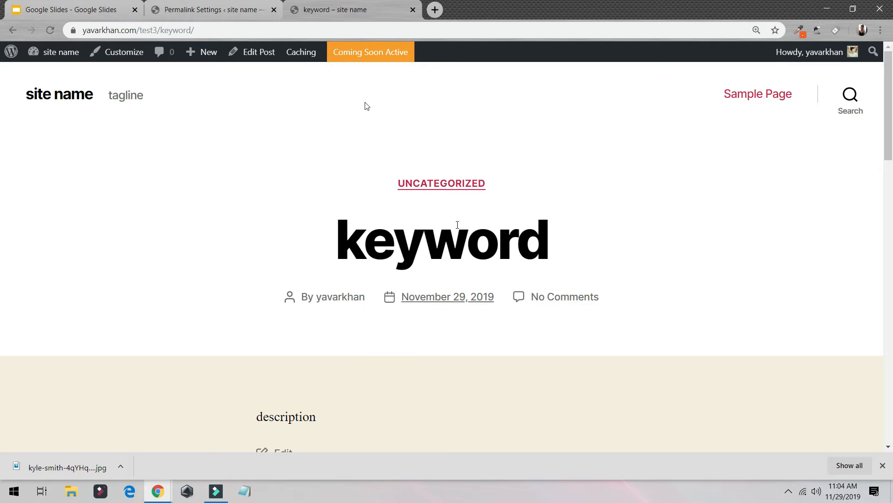
pyautogui.scroll(-3, 366, 106)
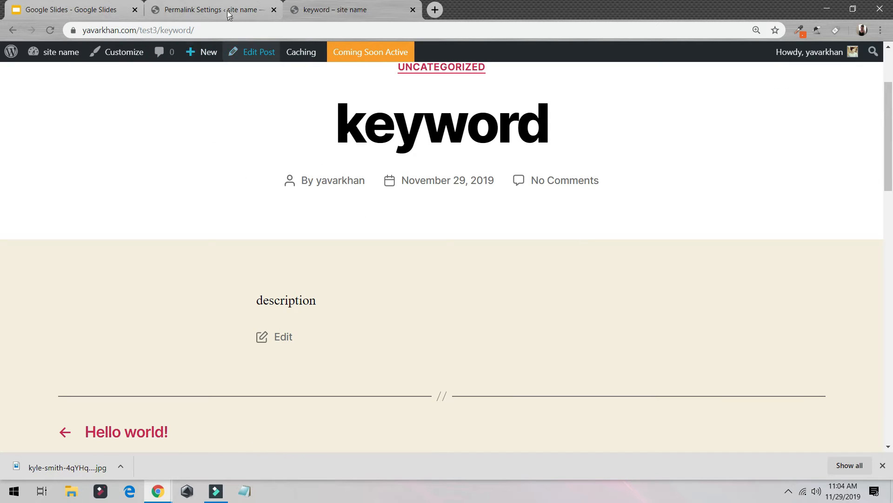
# Return to the site's dashboard and search for "astra" among the themes available to add.
pyautogui.moveTo(34, 54)
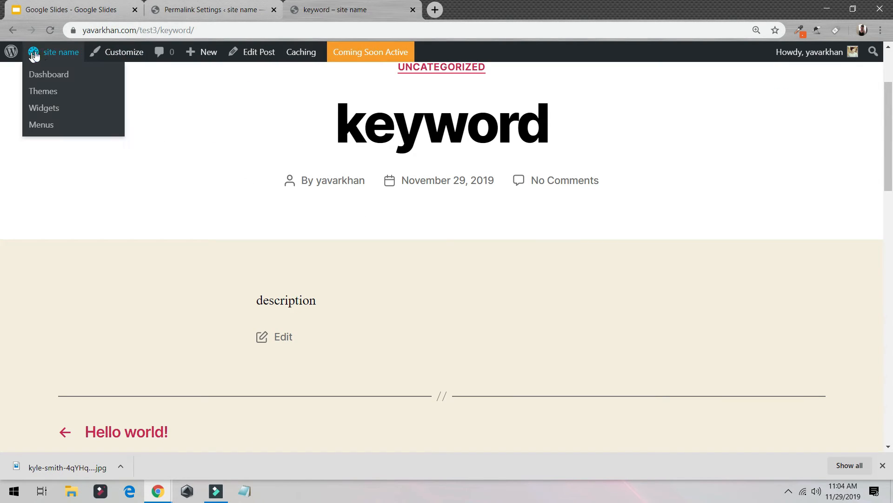
pyautogui.click(40, 74)
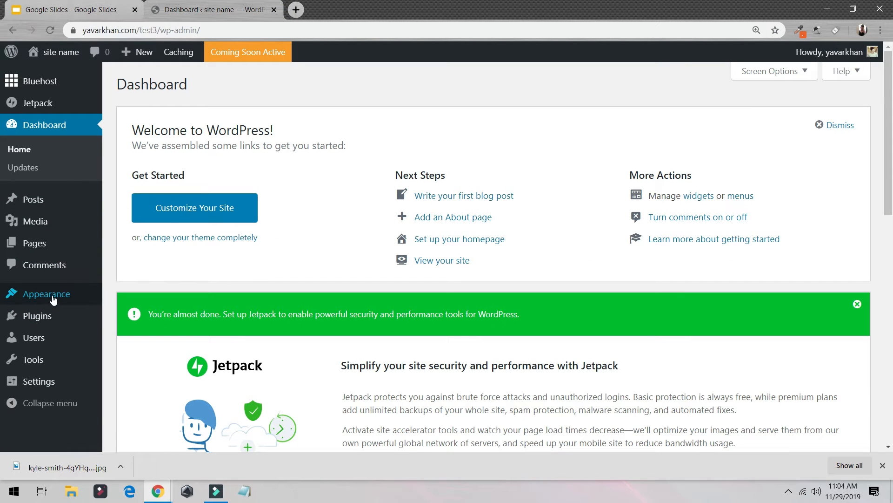
pyautogui.moveTo(47, 294)
pyautogui.click(116, 296)
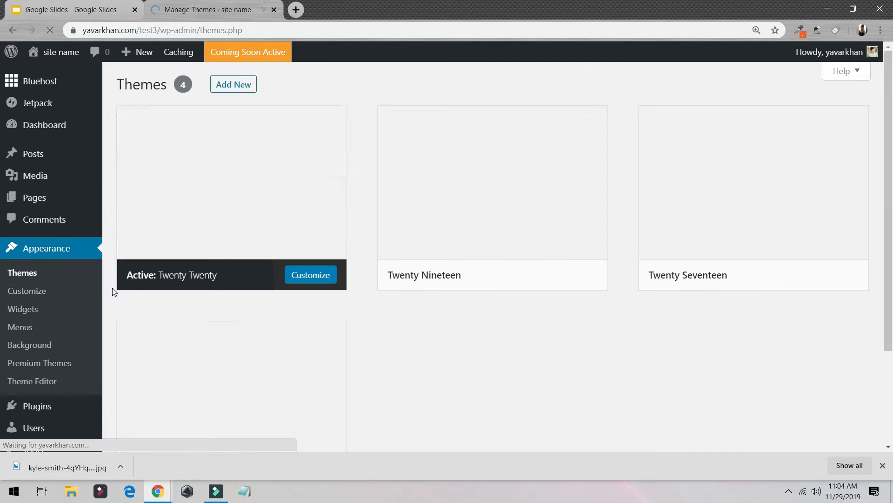
pyautogui.click(255, 84)
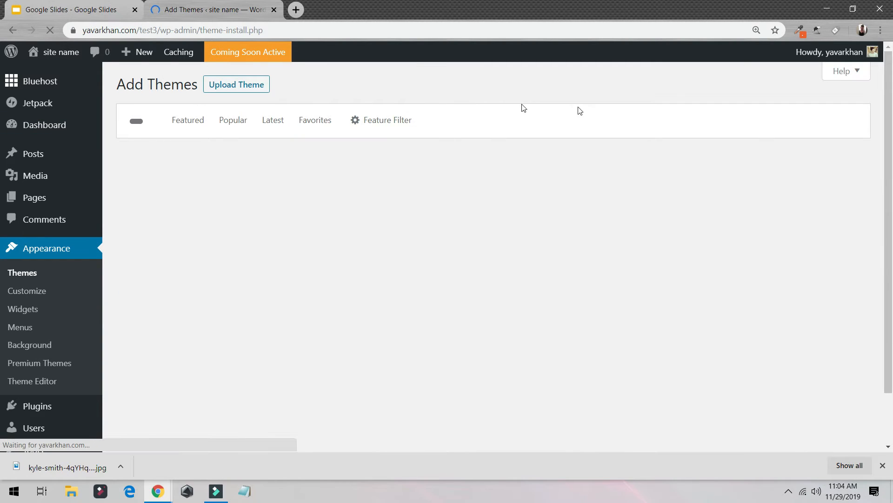
pyautogui.click(773, 119)
pyautogui.click(732, 145)
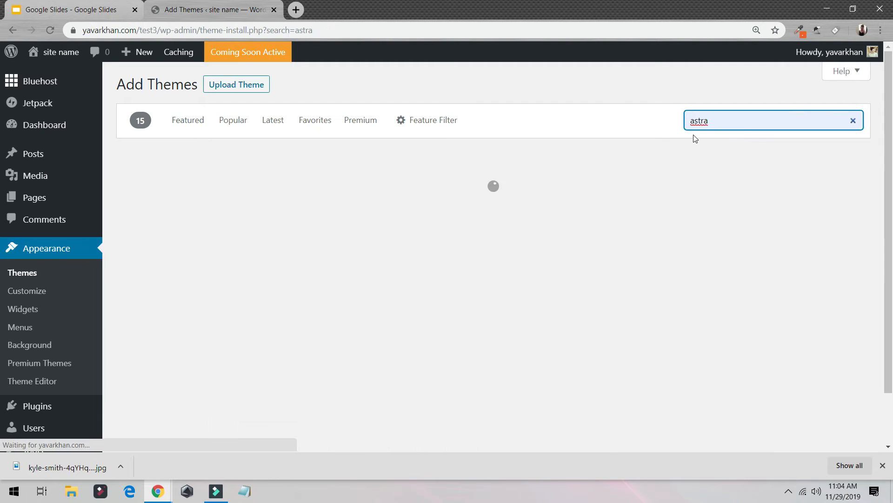
# Install and activate the Astra theme.
pyautogui.moveTo(492, 266)
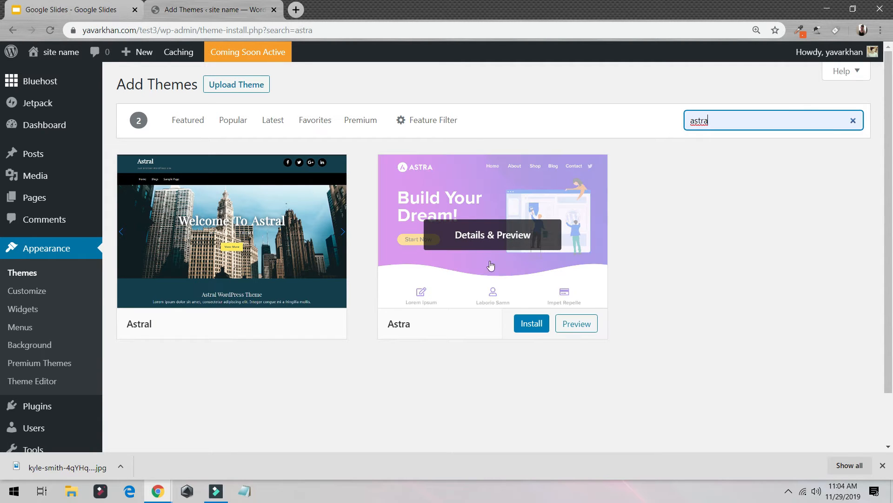
pyautogui.click(530, 325)
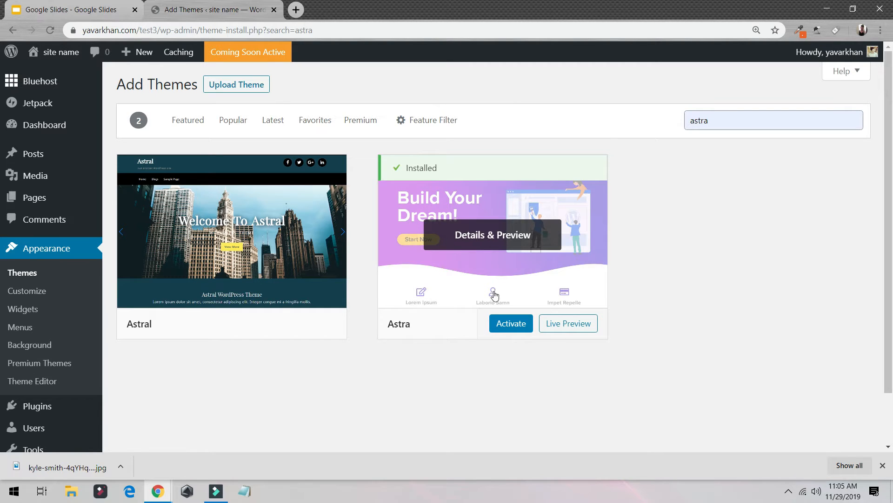
pyautogui.click(511, 327)
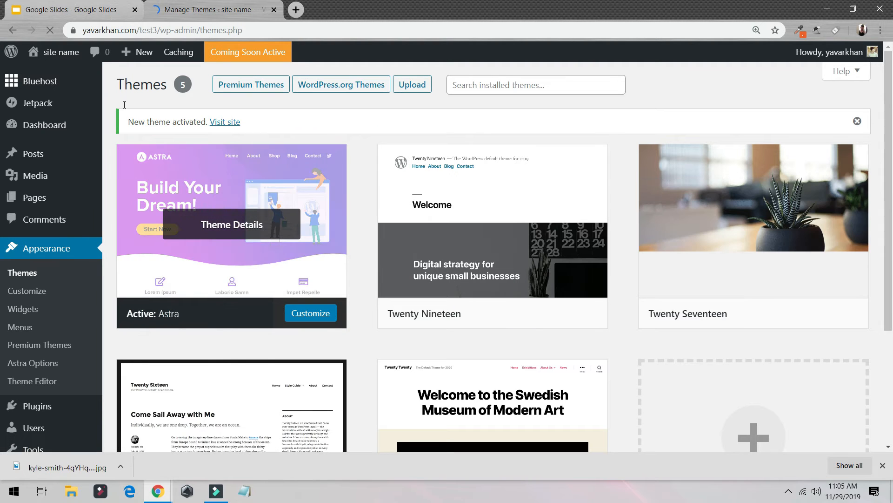
# Open the site's front end in a new tab and review the Astra theme's details in the installed themes.
pyautogui.moveTo(56, 52)
pyautogui.middleClick(44, 75)
pyautogui.click(348, 5)
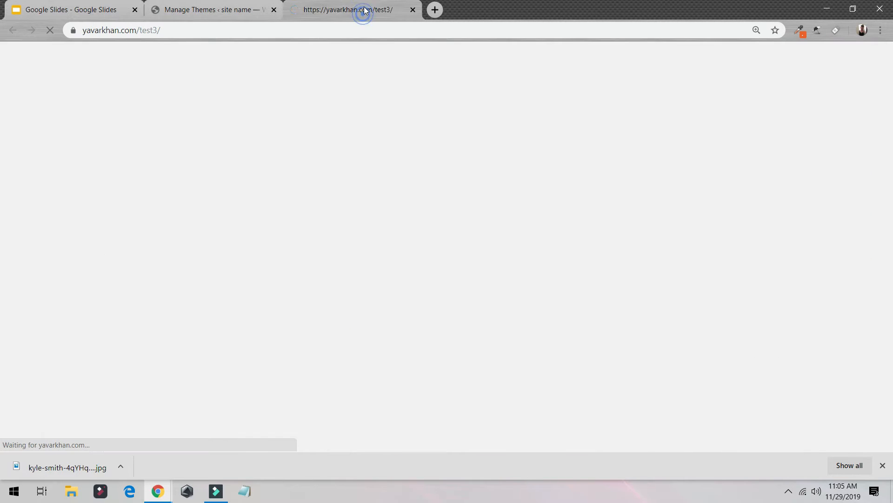
pyautogui.click(203, 10)
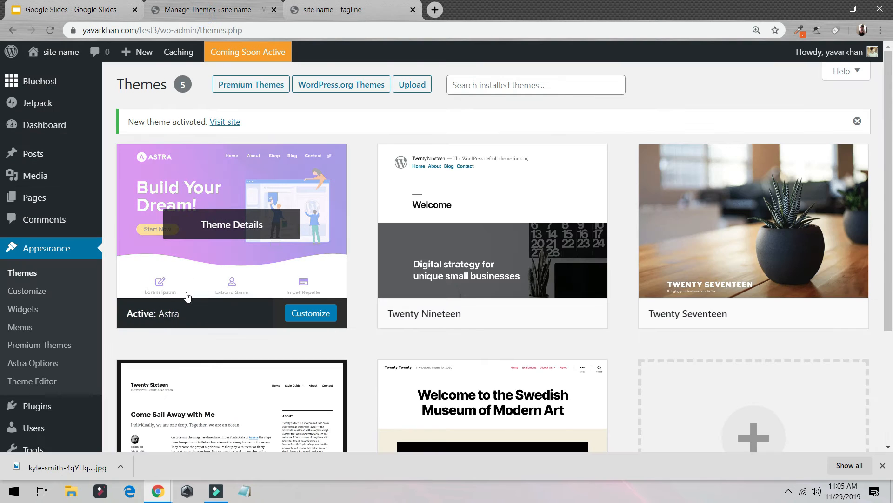
pyautogui.click(229, 255)
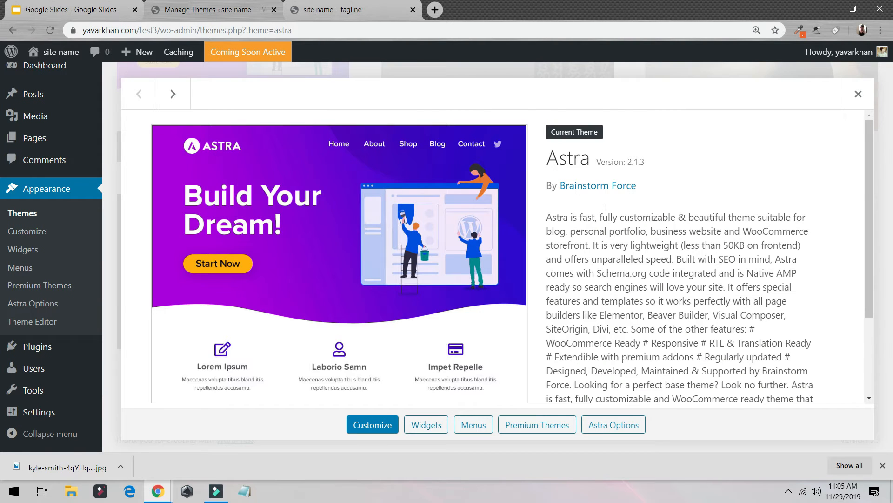
pyautogui.scroll(-3, 605, 206)
pyautogui.click(859, 94)
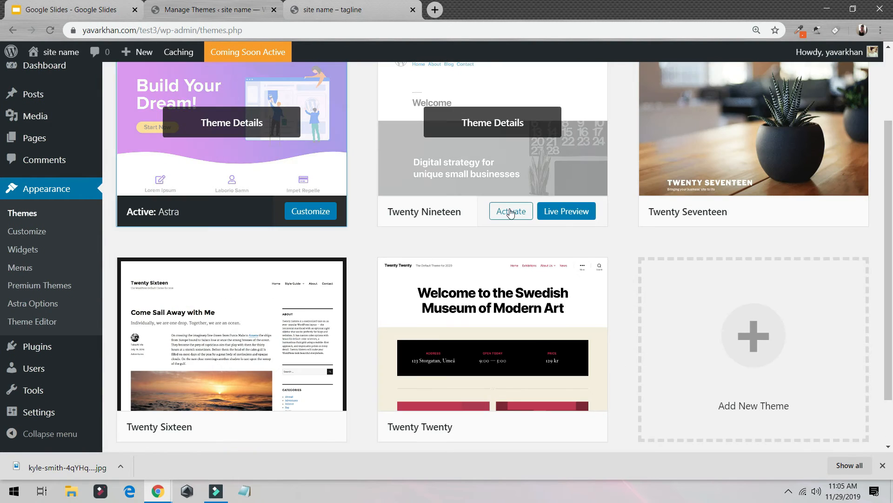
# Activate the Twenty Nineteen theme and reload the front end to examine the site's look from header to footer.
pyautogui.click(511, 212)
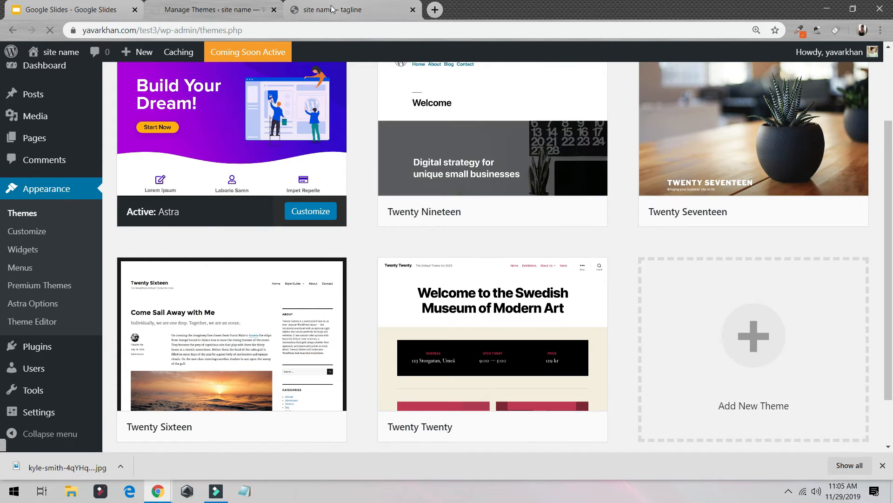
pyautogui.click(330, 10)
pyautogui.click(51, 30)
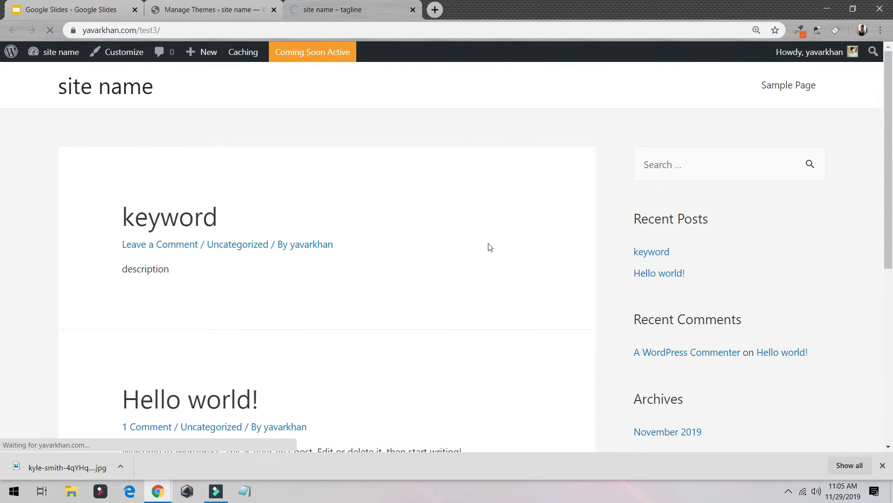
pyautogui.scroll(-5, 365, 275)
pyautogui.scroll(5, 518, 229)
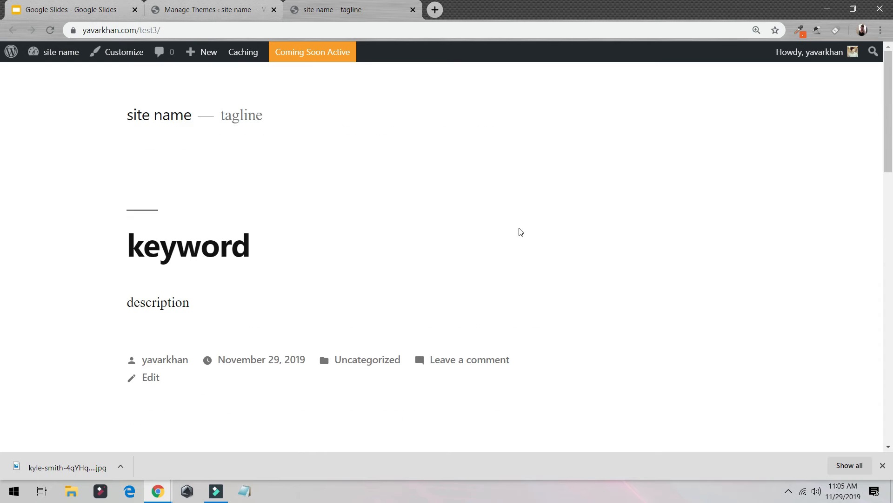
pyautogui.scroll(-7, 336, 282)
pyautogui.scroll(-5, 336, 283)
# Reactivate the Astra theme and reload the front end to check its layout.
pyautogui.click(209, 9)
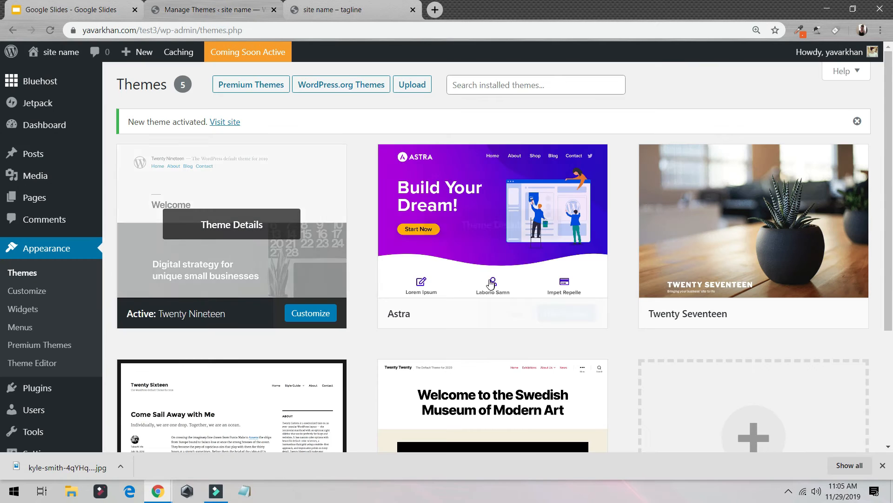
pyautogui.click(511, 313)
pyautogui.click(308, 14)
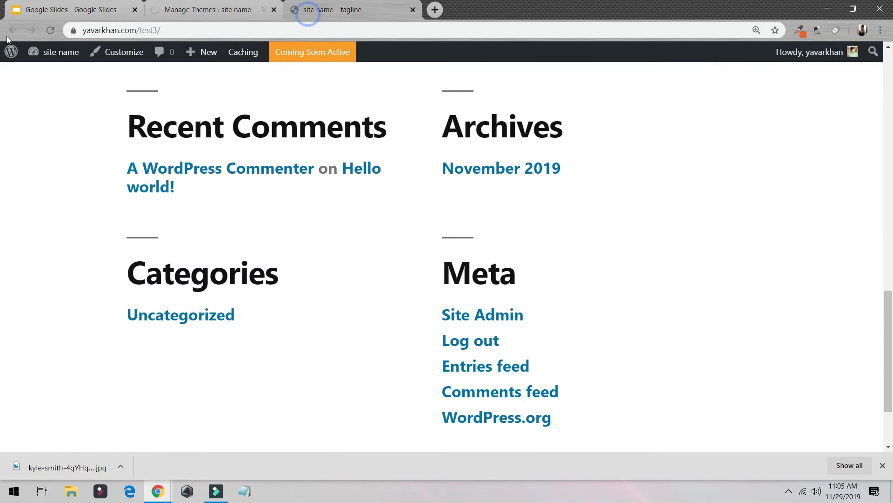
pyautogui.click(50, 30)
pyautogui.scroll(6, 451, 203)
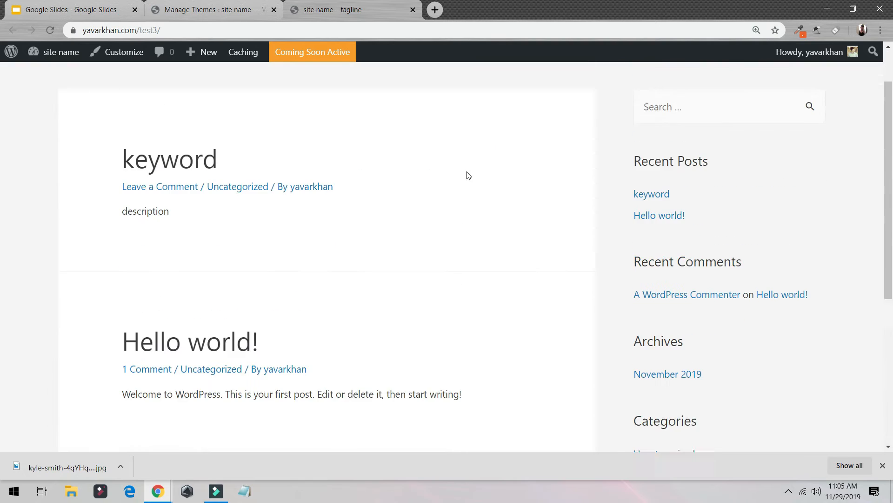
pyautogui.scroll(1, 468, 175)
pyautogui.scroll(-5, 207, 189)
# Return to the site's admin area and open the Astra theme's options page.
pyautogui.click(242, 9)
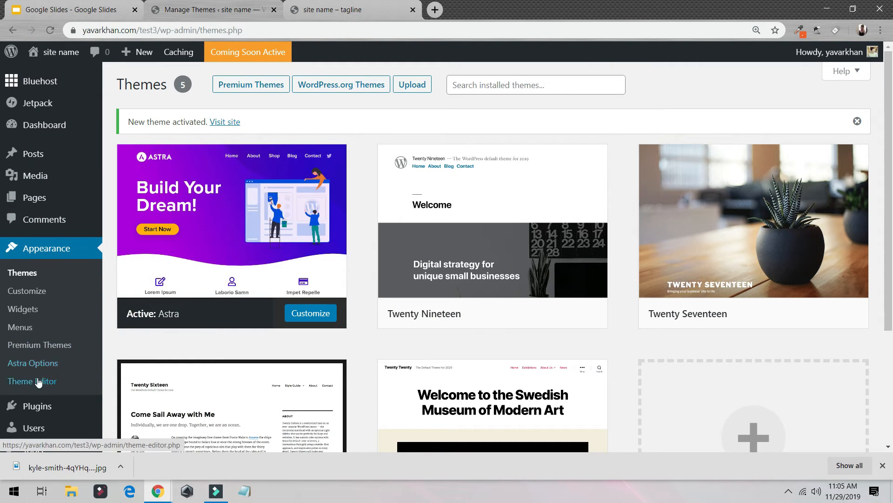
pyautogui.click(25, 363)
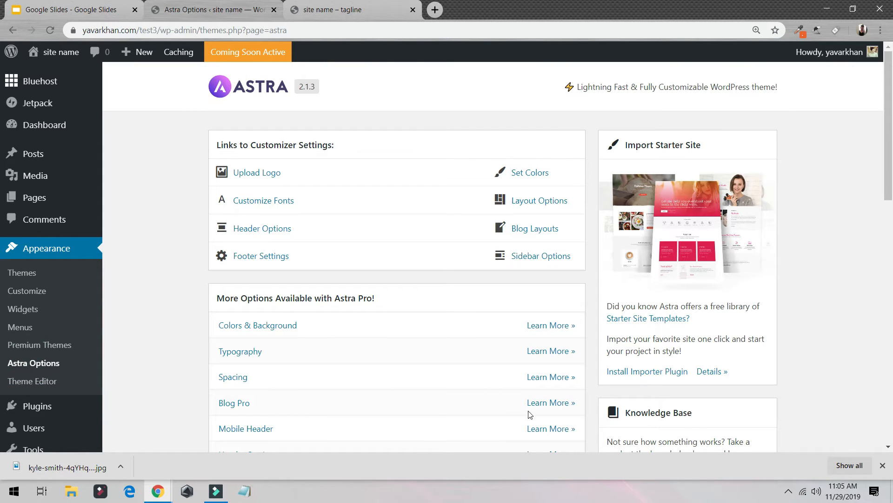
# Install the starter site importer plugin from the Astra options and choose Elementor as the page builder.
pyautogui.click(634, 372)
pyautogui.click(363, 10)
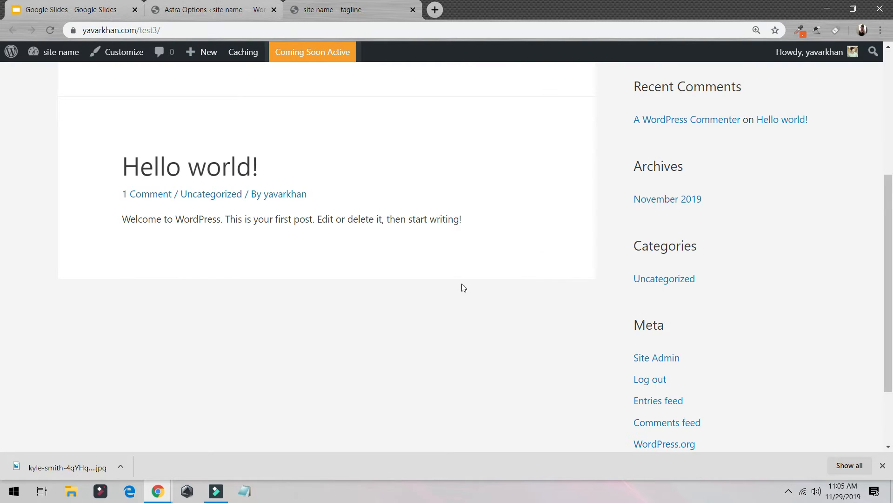
pyautogui.click(241, 9)
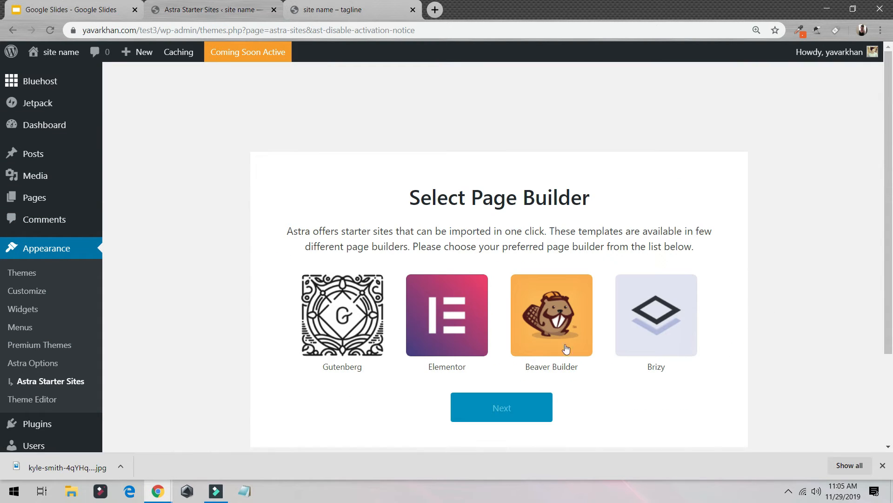
pyautogui.click(452, 319)
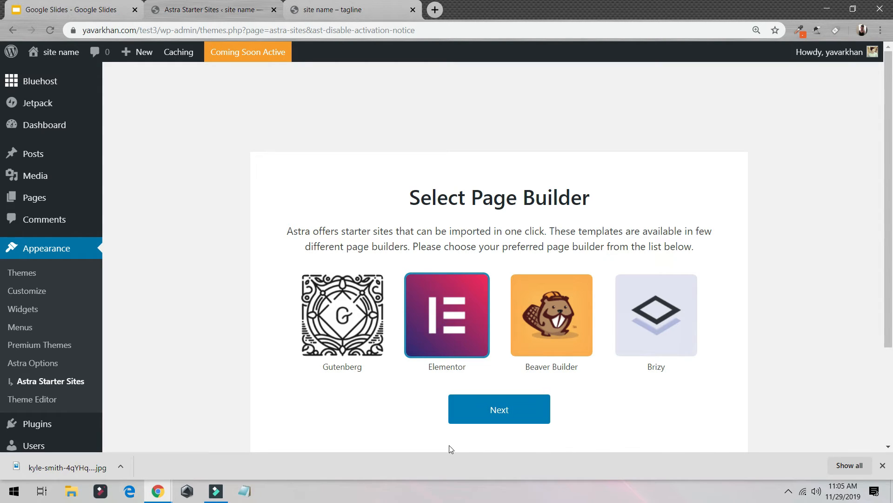
pyautogui.click(491, 411)
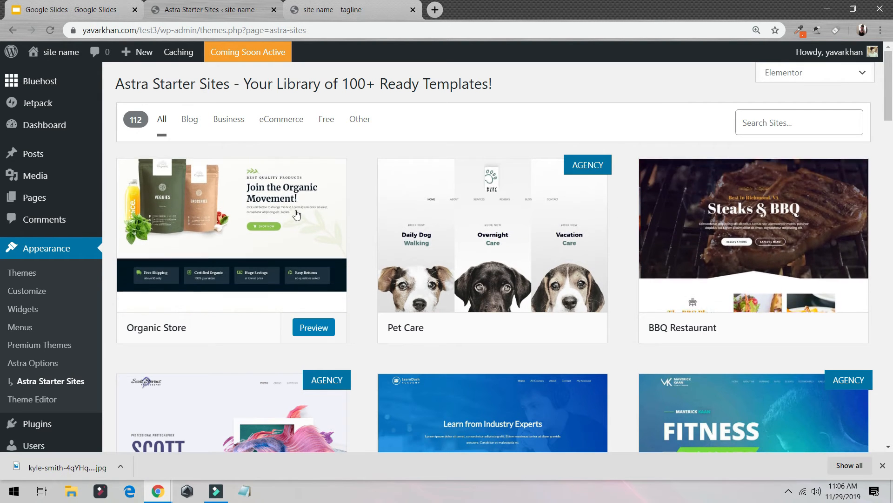
# Filter the starter site library to Blog templates and preview Wanderlust Travel Diary and Fashion Lifestyle Blog.
pyautogui.scroll(-4, 296, 215)
pyautogui.scroll(4, 365, 183)
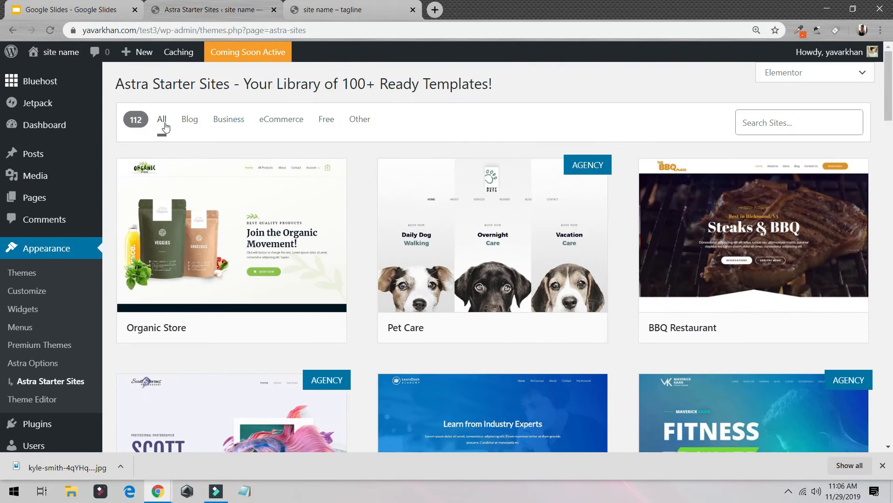
pyautogui.click(189, 119)
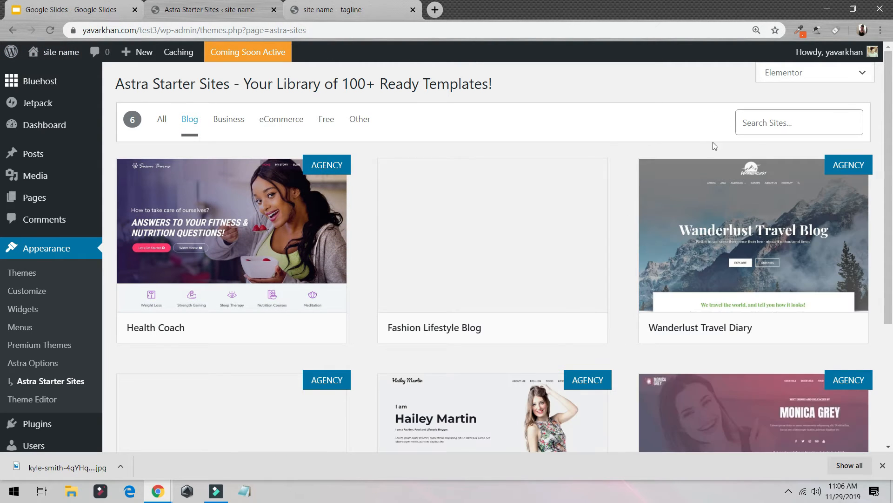
pyautogui.click(762, 251)
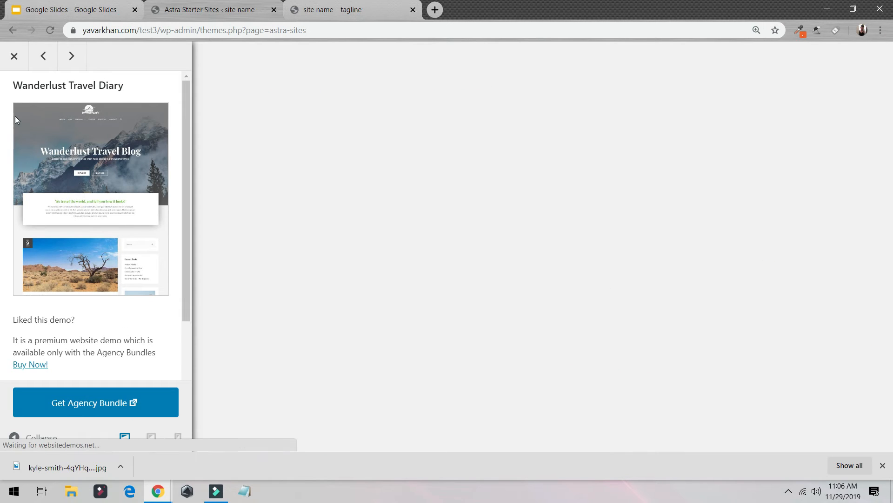
pyautogui.click(14, 56)
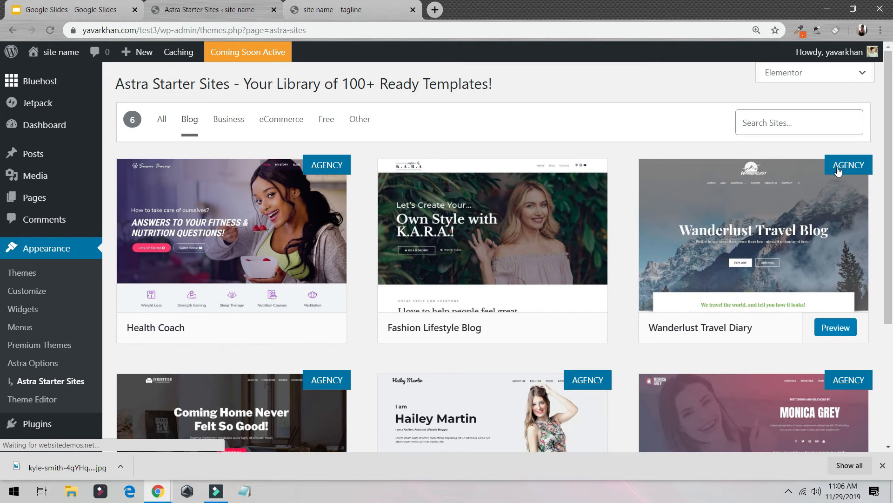
pyautogui.scroll(-2, 687, 275)
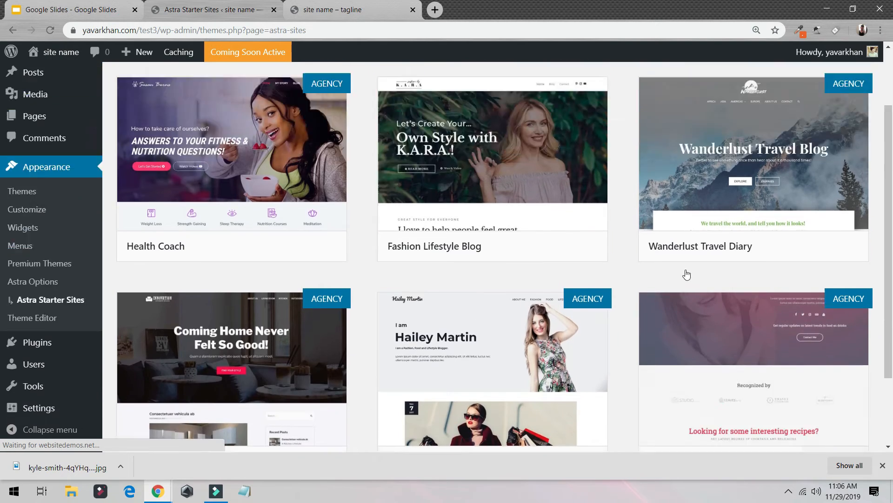
pyautogui.scroll(2, 686, 274)
pyautogui.click(556, 256)
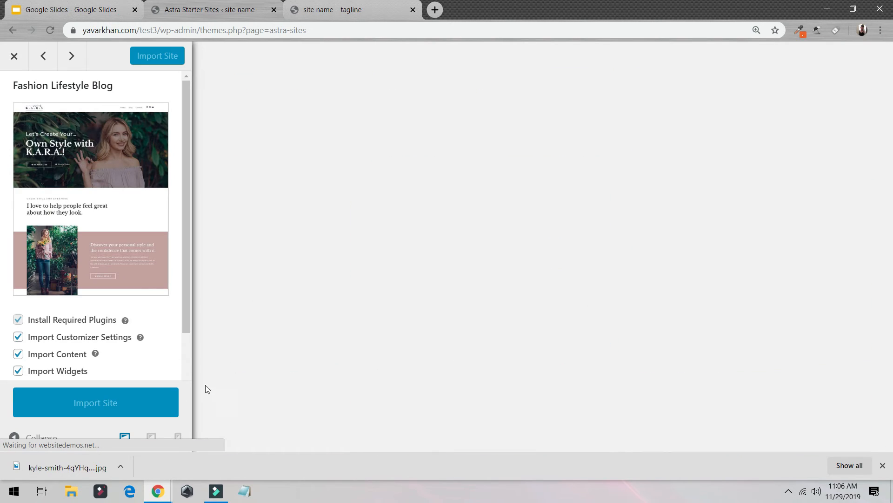
pyautogui.click(14, 55)
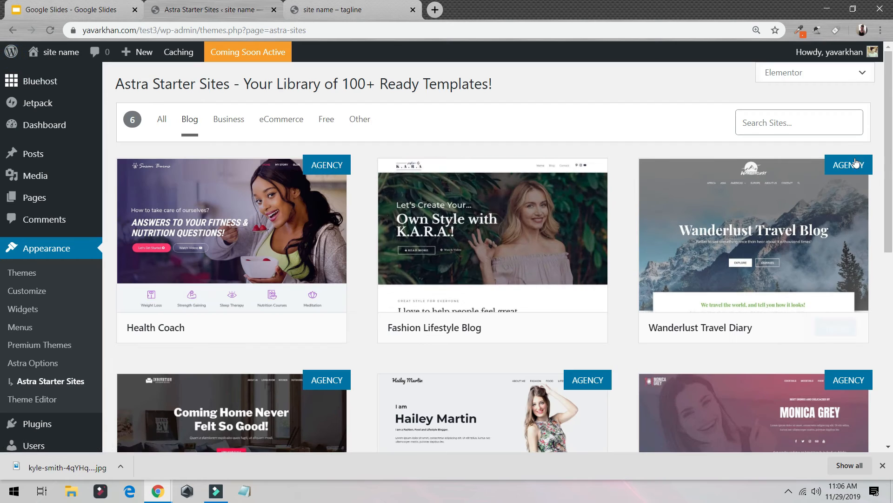
# Import the Fashion Lifestyle Blog starter site with its required plugins, customizer settings, content and widgets.
pyautogui.click(549, 234)
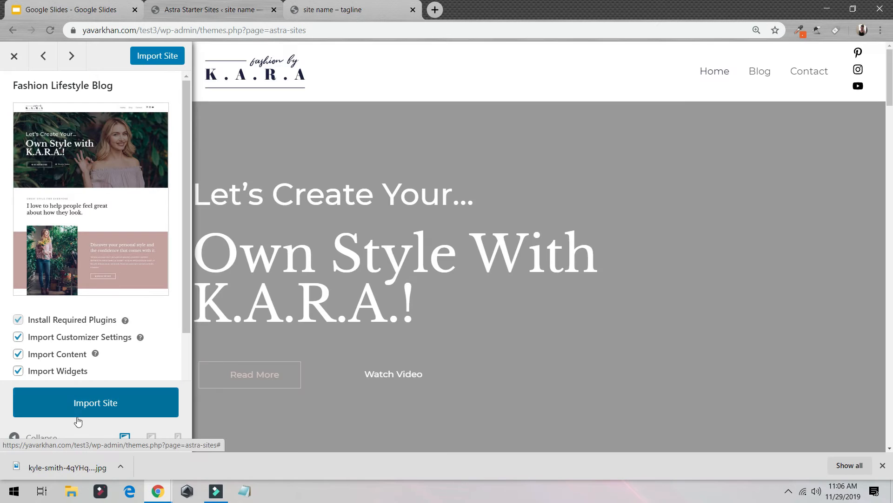
pyautogui.click(78, 419)
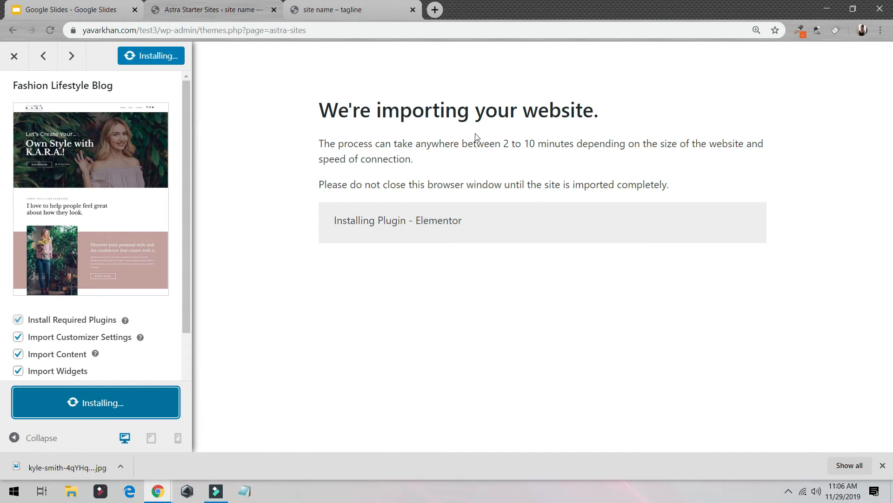
pyautogui.moveTo(460, 145); pyautogui.dragTo(627, 144)
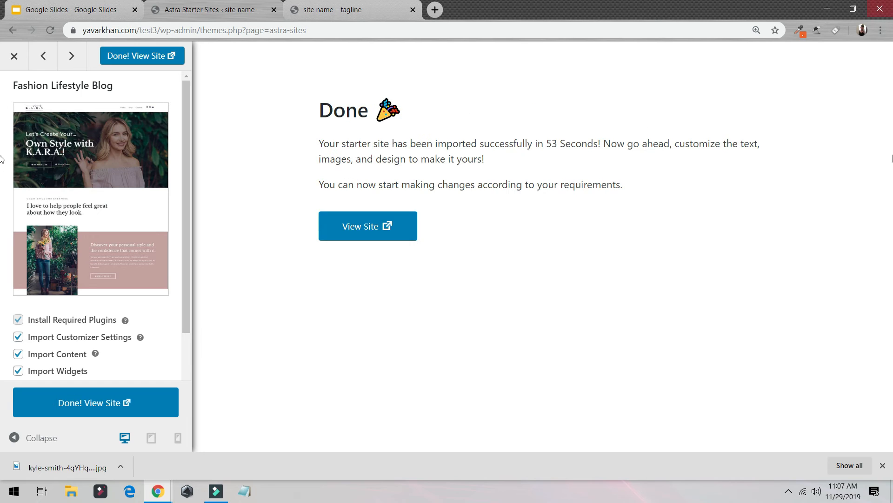
pyautogui.moveTo(531, 143); pyautogui.dragTo(610, 143)
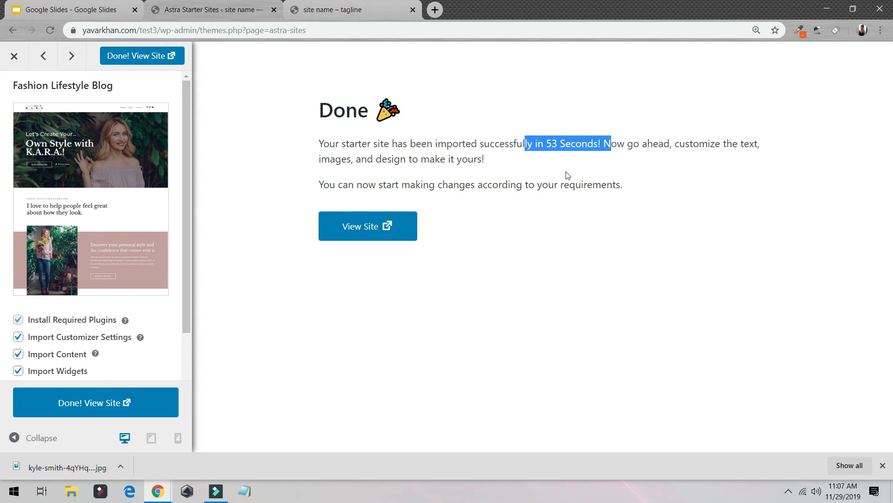
# View the imported site's front end and examine the home page from header to footer.
pyautogui.click(366, 227)
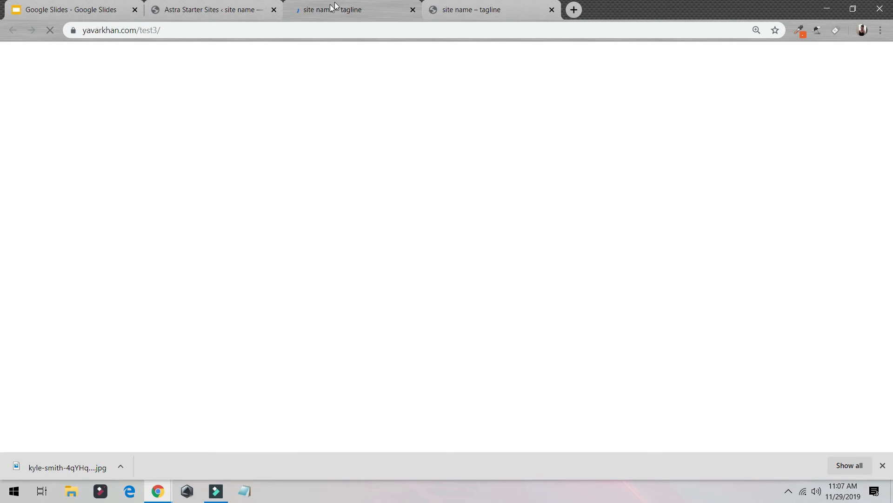
pyautogui.scroll(-10, 430, 372)
pyautogui.scroll(10, 432, 409)
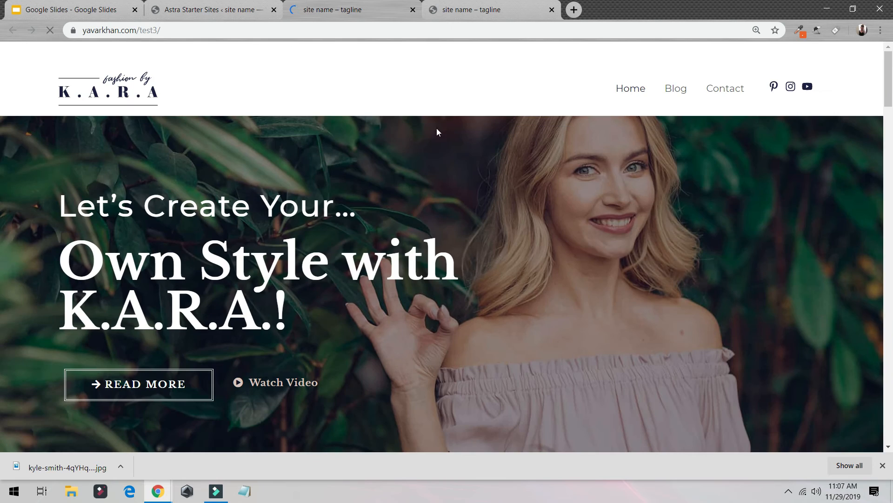
pyautogui.scroll(-8, 425, 266)
pyautogui.scroll(8, 399, 330)
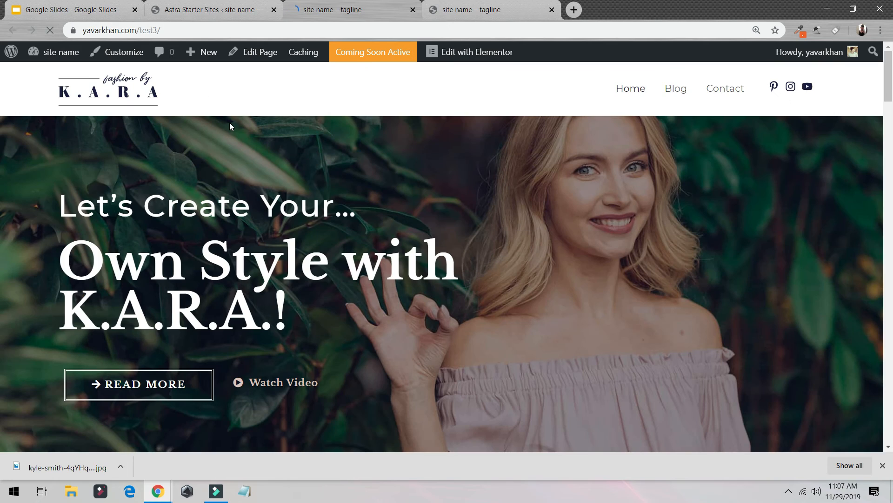
# Edit the home page with Elementor, replace the large hero heading with "websit", and update the page.
pyautogui.click(465, 55)
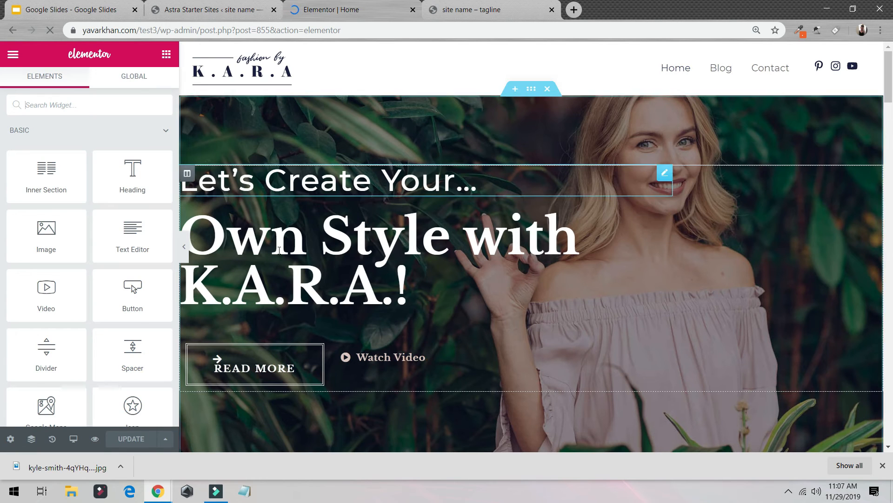
pyautogui.click(276, 249)
pyautogui.press('BackSpace')
pyautogui.press('BackSpace')
pyautogui.press('BackSpace')
pyautogui.press('BackSpace')
pyautogui.press('BackSpace')
pyautogui.press('BackSpace')
pyautogui.press('BackSpace')
pyautogui.press('BackSpace')
pyautogui.press('BackSpace')
pyautogui.press('BackSpace')
pyautogui.press('BackSpace')
pyautogui.press('BackSpace')
pyautogui.press('BackSpace')
pyautogui.press('BackSpace')
pyautogui.press('BackSpace')
pyautogui.press('BackSpace')
pyautogui.press('BackSpace')
pyautogui.press('BackSpace')
pyautogui.press('BackSpace')
pyautogui.press('BackSpace')
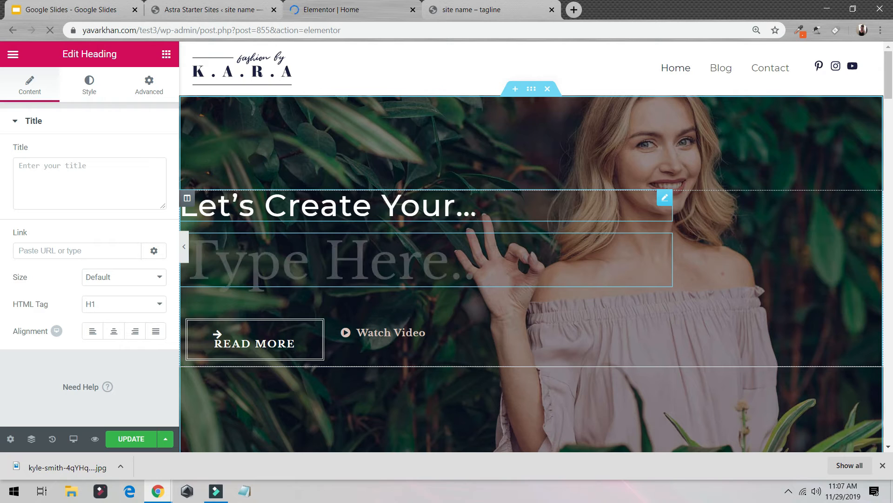
pyautogui.write('websit')
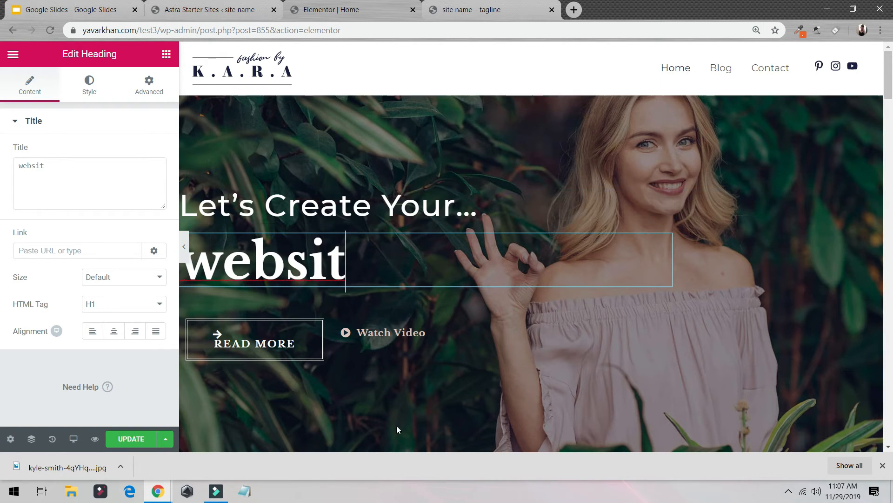
pyautogui.click(131, 438)
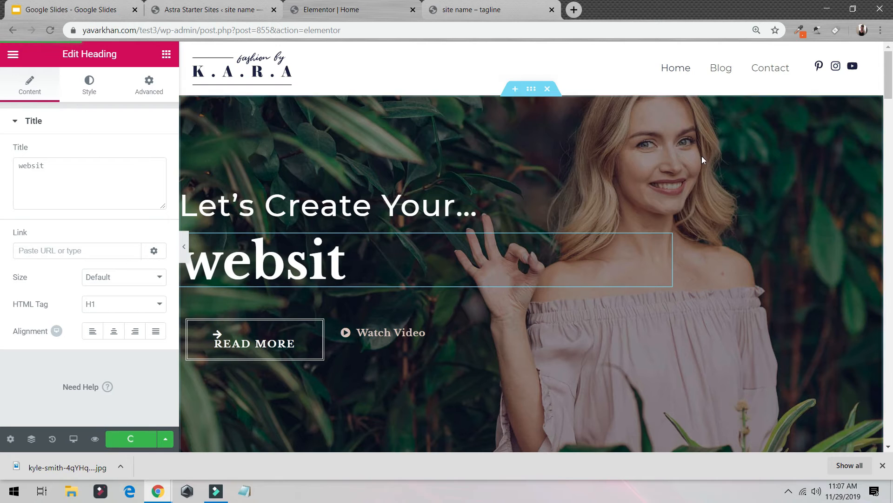
# Remove the hero section's background image and set its background color to light pink.
pyautogui.click(531, 90)
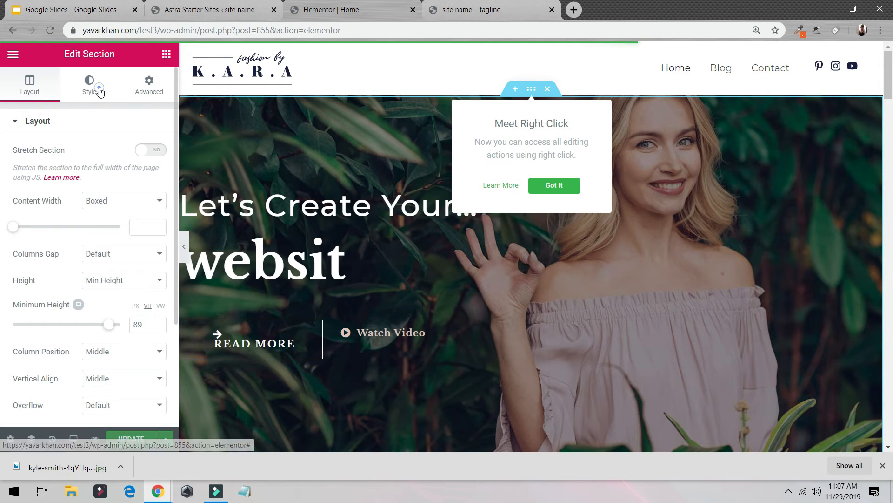
pyautogui.click(88, 85)
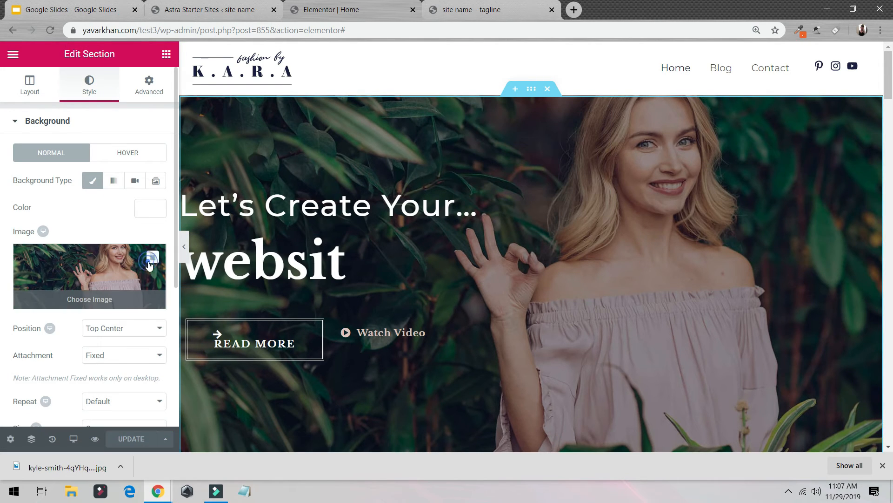
pyautogui.click(149, 264)
pyautogui.click(150, 208)
pyautogui.click(140, 266)
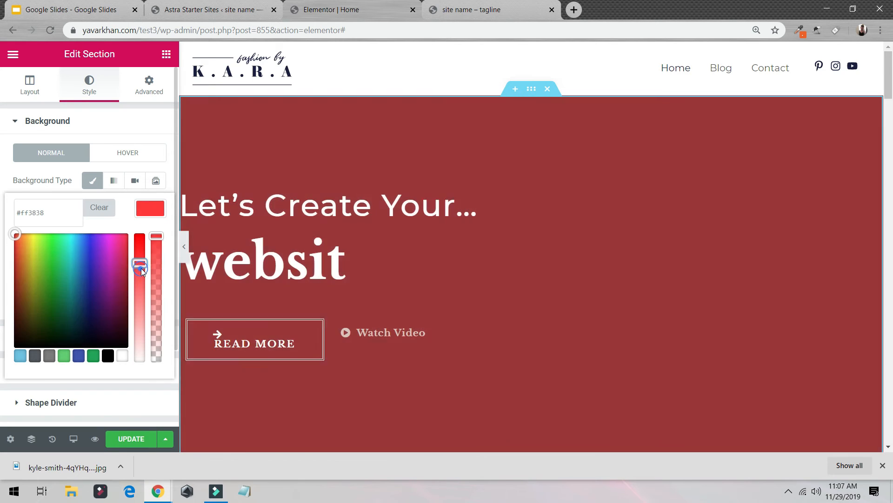
pyautogui.moveTo(142, 271); pyautogui.dragTo(139, 330)
# Review the hero section's shape divider, background overlay, and normal and hover background settings.
pyautogui.click(102, 399)
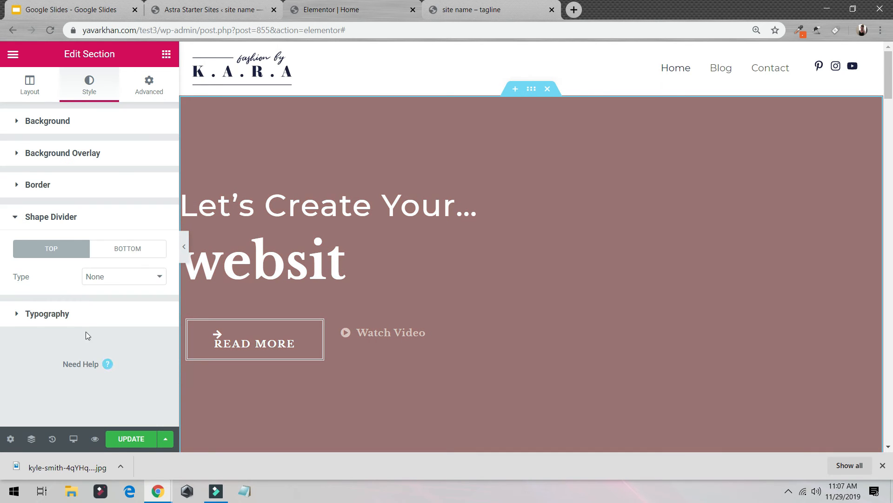
pyautogui.click(69, 155)
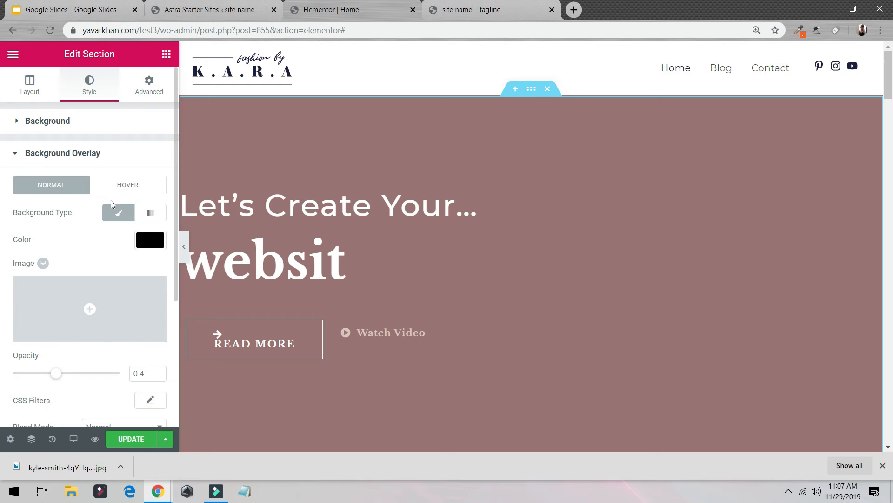
pyautogui.click(80, 129)
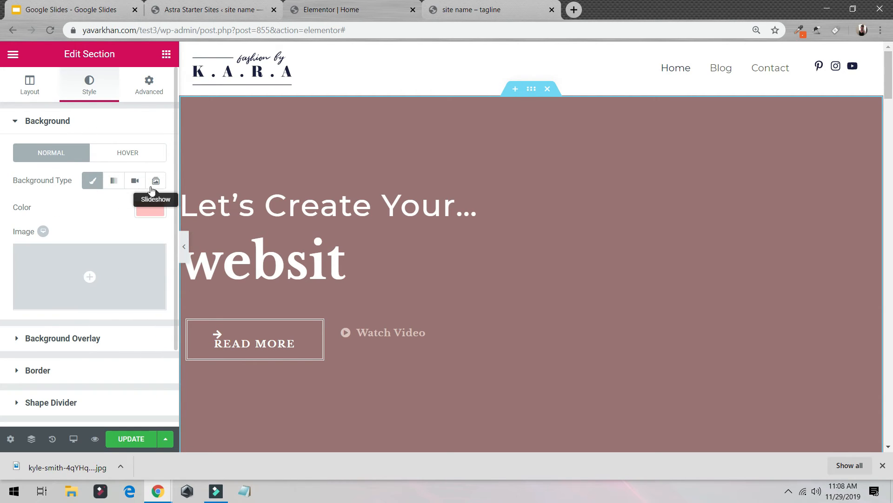
pyautogui.click(117, 152)
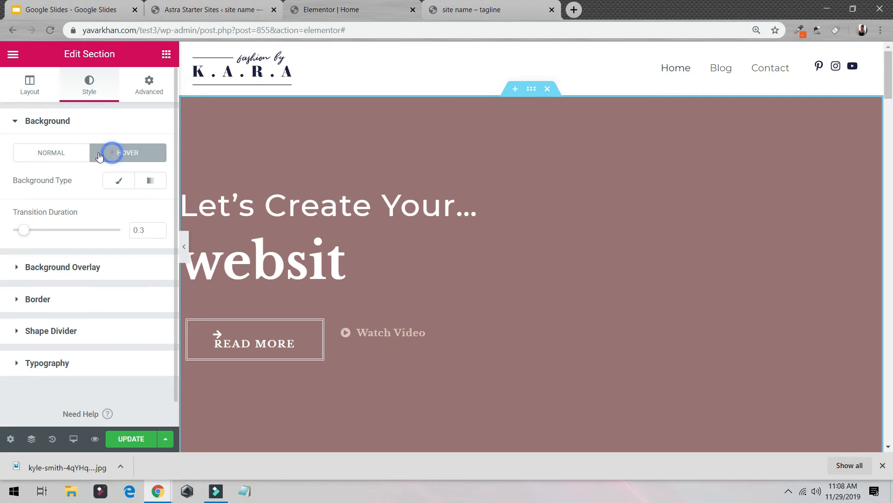
pyautogui.click(44, 152)
pyautogui.scroll(-2, 97, 204)
pyautogui.scroll(2, 92, 208)
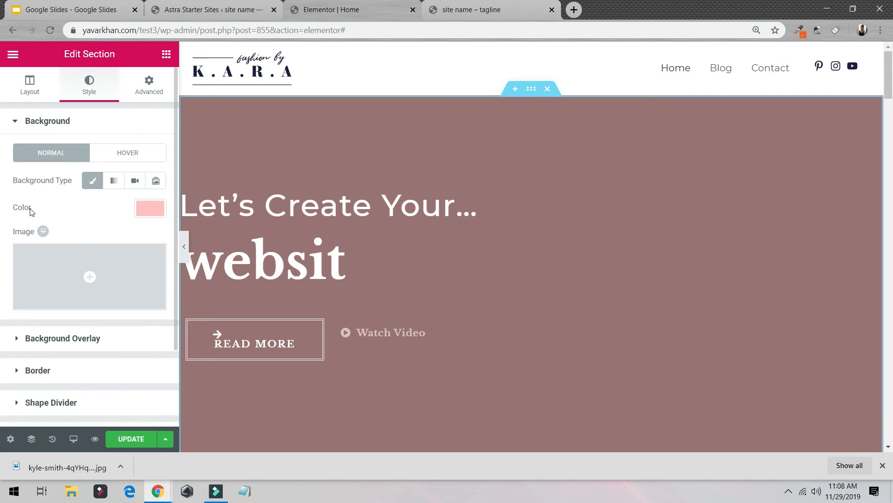
pyautogui.click(72, 334)
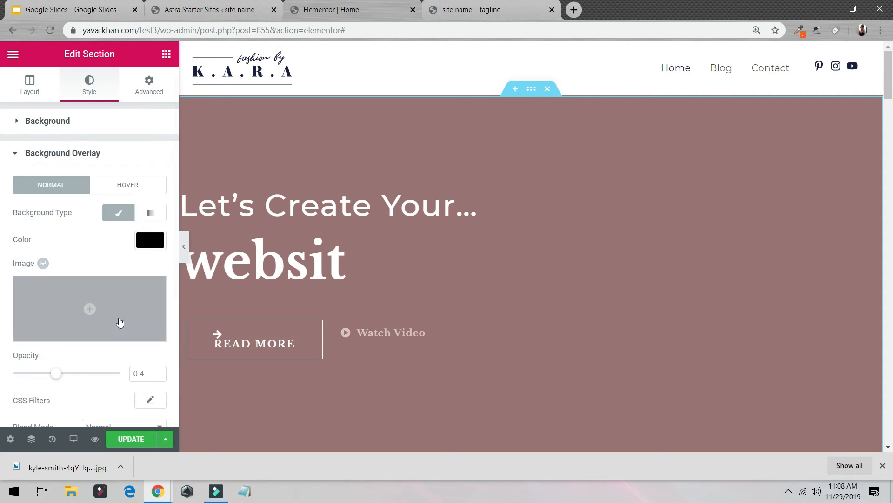
pyautogui.click(46, 130)
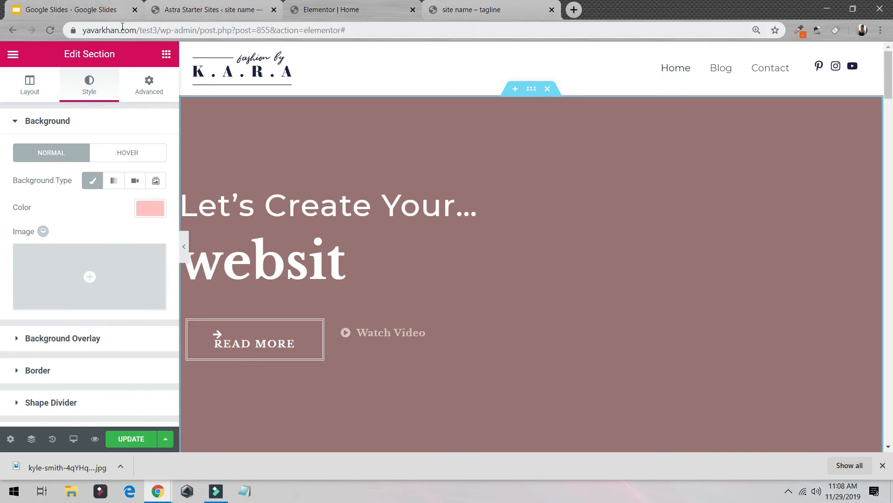
# Give the hero section a linear gradient background from #bdc6f9 to #870125, with the second color's location moved below 100.
pyautogui.click(111, 180)
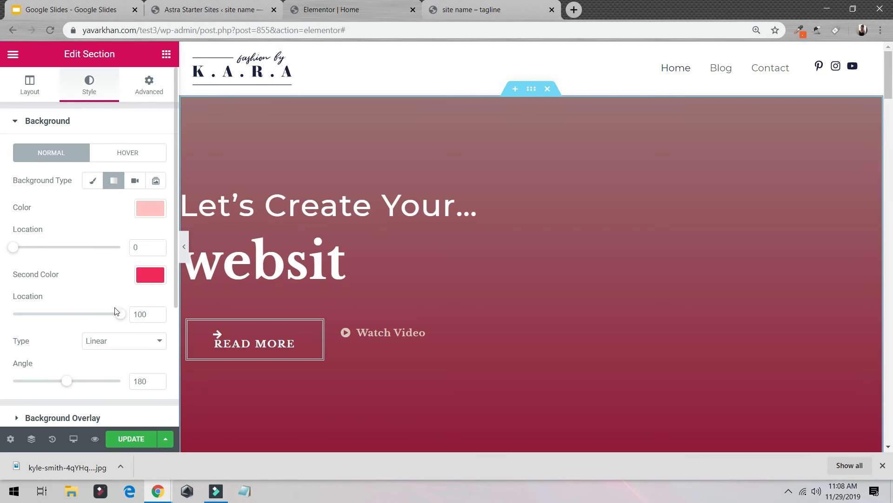
pyautogui.moveTo(118, 313); pyautogui.dragTo(95, 291)
pyautogui.click(147, 275)
pyautogui.click(144, 208)
pyautogui.moveTo(126, 339); pyautogui.dragTo(133, 355)
pyautogui.moveTo(96, 251); pyautogui.dragTo(88, 236)
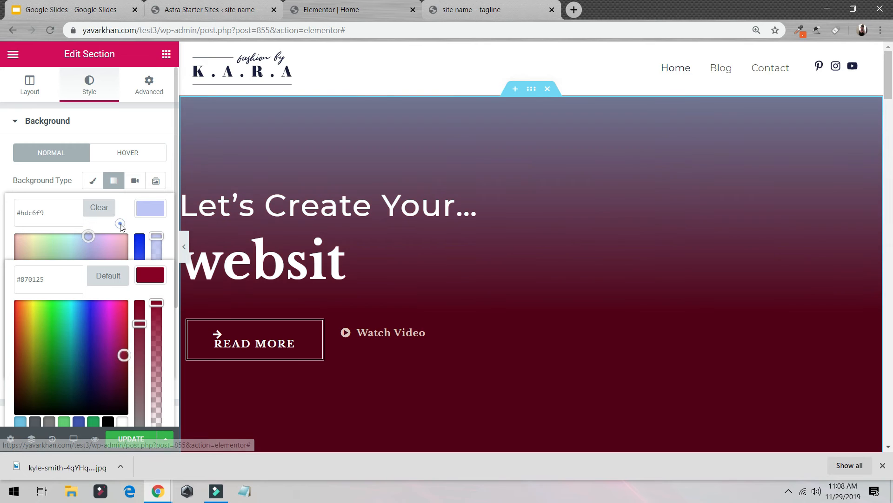
pyautogui.scroll(-3, 133, 424)
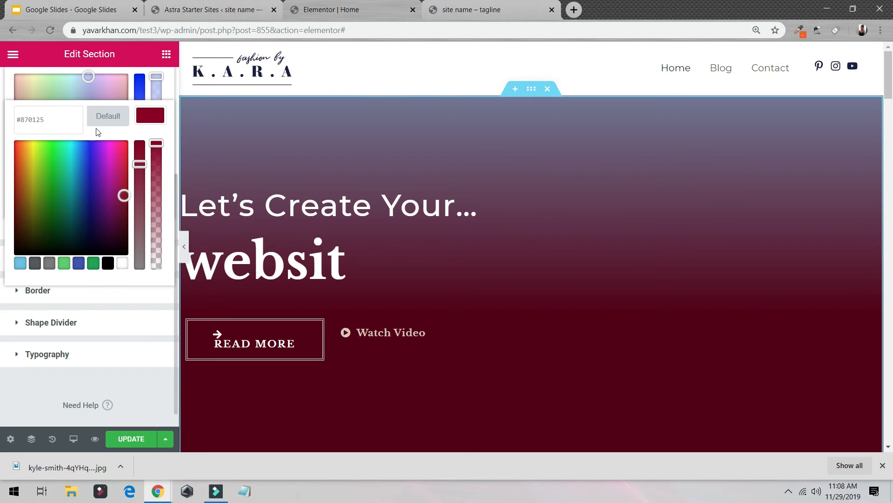
# Change the hero section's background gradient to radial, with the first color's location at 15 and the second color's location at 100.
pyautogui.scroll(3, 82, 160)
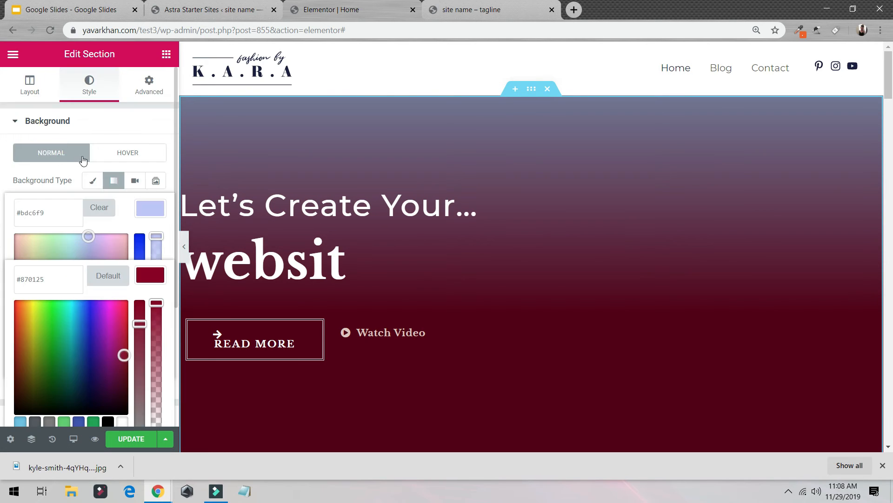
pyautogui.click(44, 176)
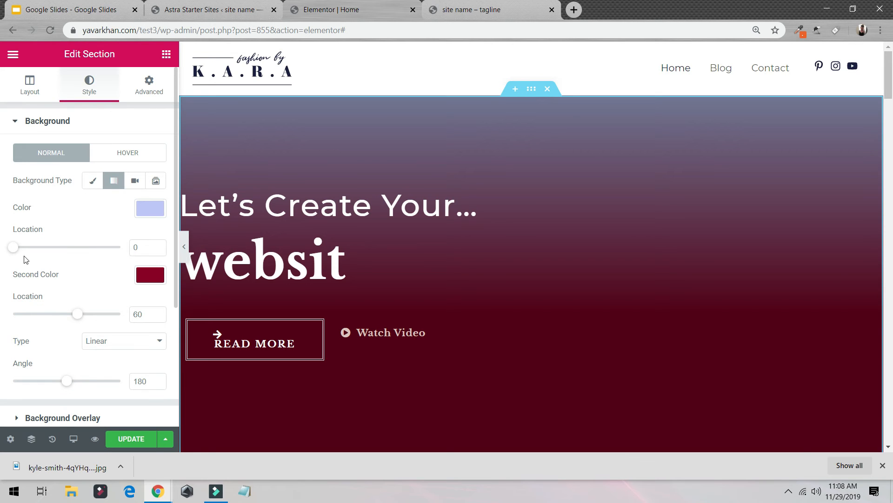
pyautogui.moveTo(12, 248)
pyautogui.mouseDown()
pyautogui.moveTo(92, 252)
pyautogui.moveTo(24, 247)
pyautogui.mouseUp()
pyautogui.moveTo(78, 314); pyautogui.dragTo(134, 323)
pyautogui.click(104, 344)
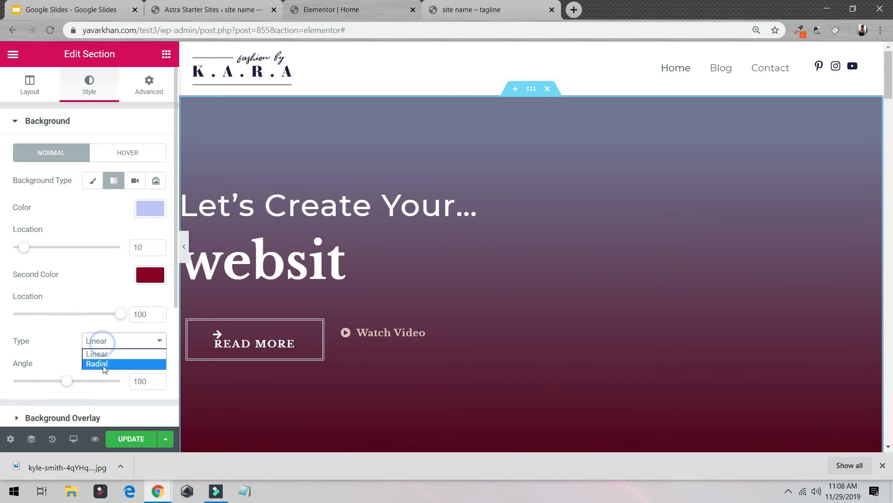
pyautogui.click(103, 363)
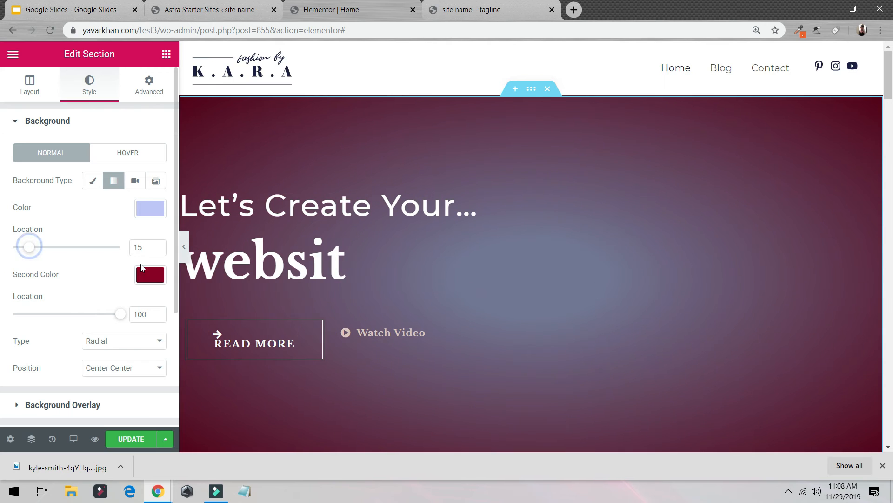
# Switch the hero section's background type to video, ready for a video link.
pyautogui.click(93, 181)
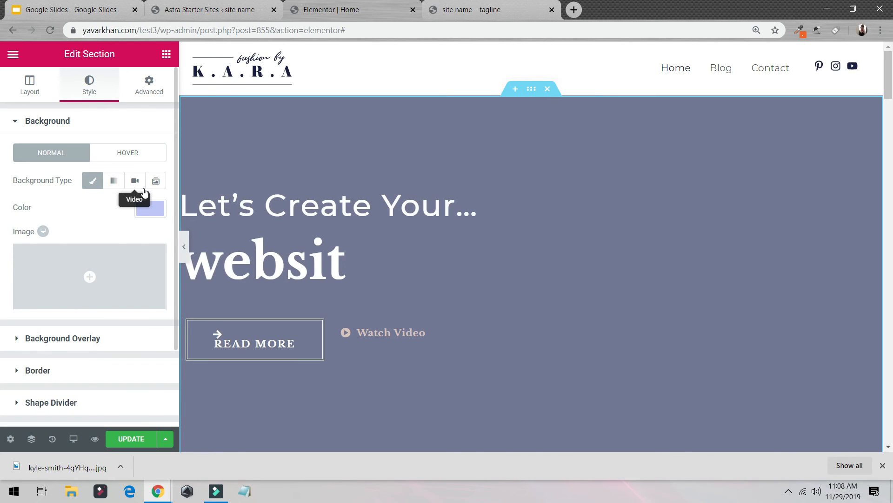
pyautogui.click(134, 181)
pyautogui.click(110, 218)
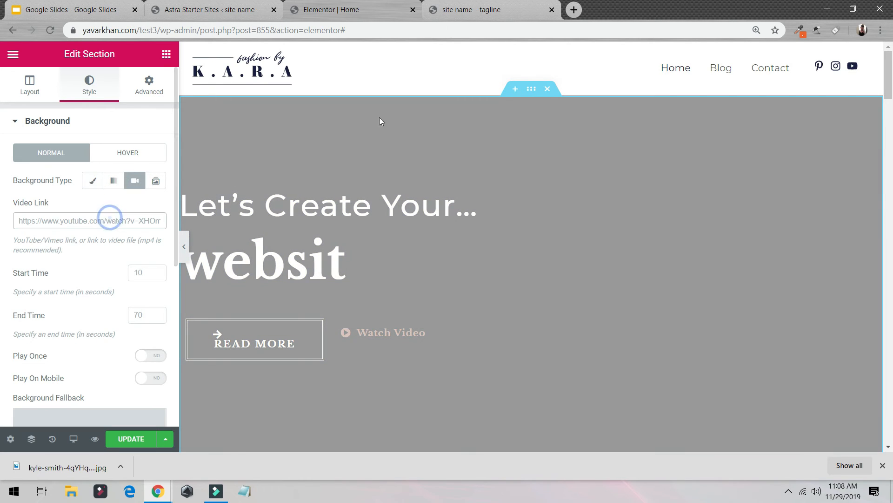
# Open youtube.com in a new browser tab, search for the site owner's channel by name, and open the channel.
pyautogui.click(575, 10)
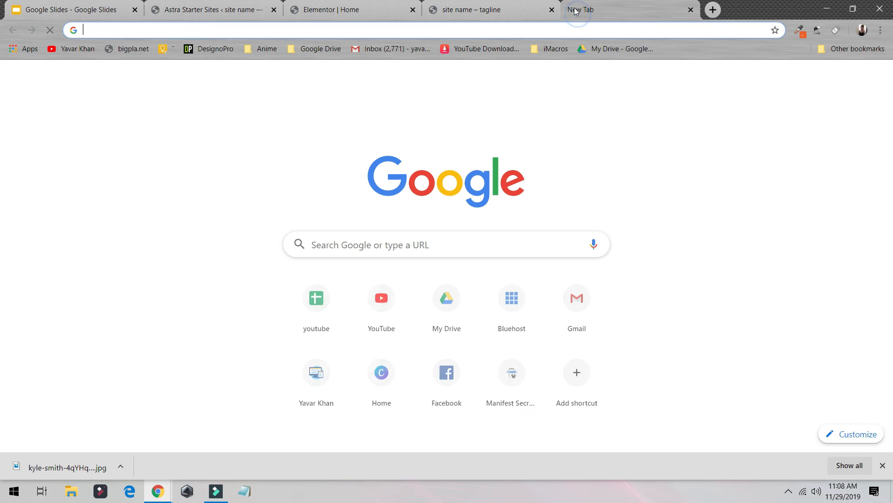
pyautogui.write('youtube.com')
pyautogui.click(257, 47)
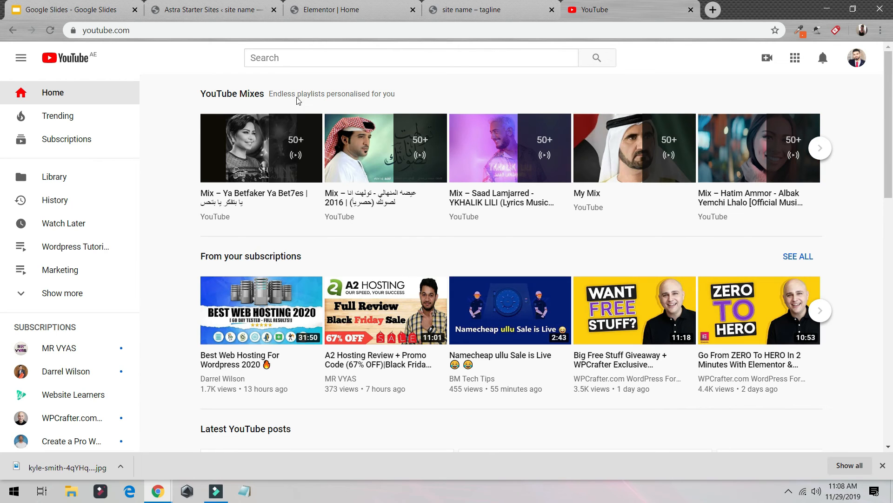
pyautogui.click(297, 59)
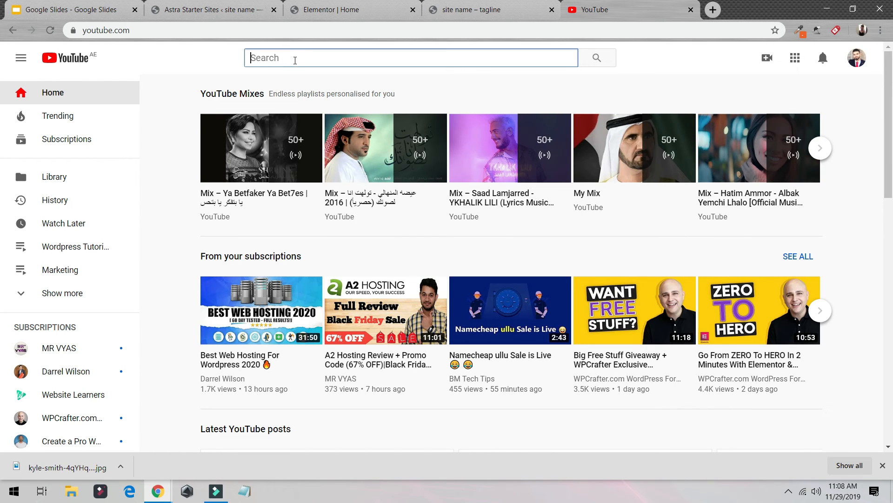
pyautogui.write('yavar')
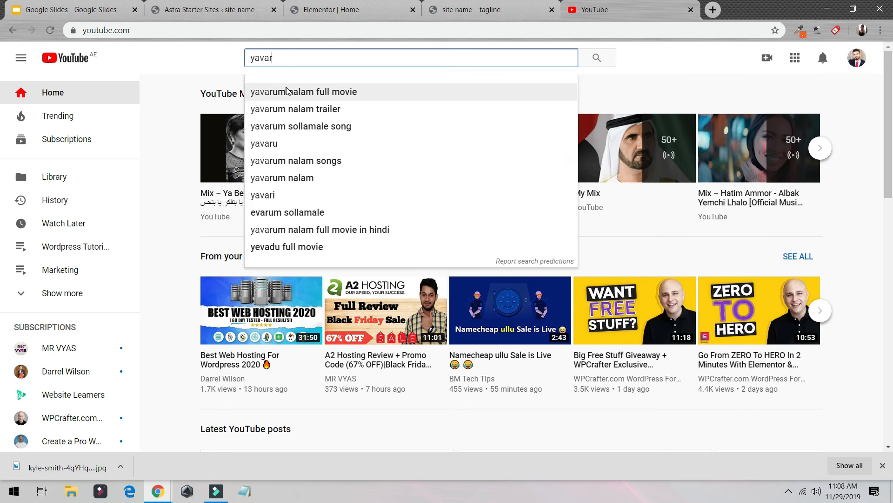
pyautogui.write(' khan')
pyautogui.press('Return')
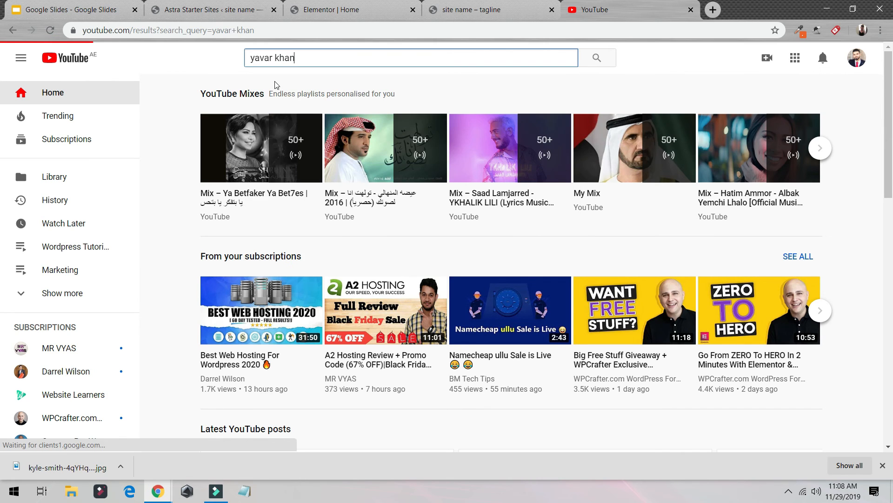
pyautogui.click(349, 312)
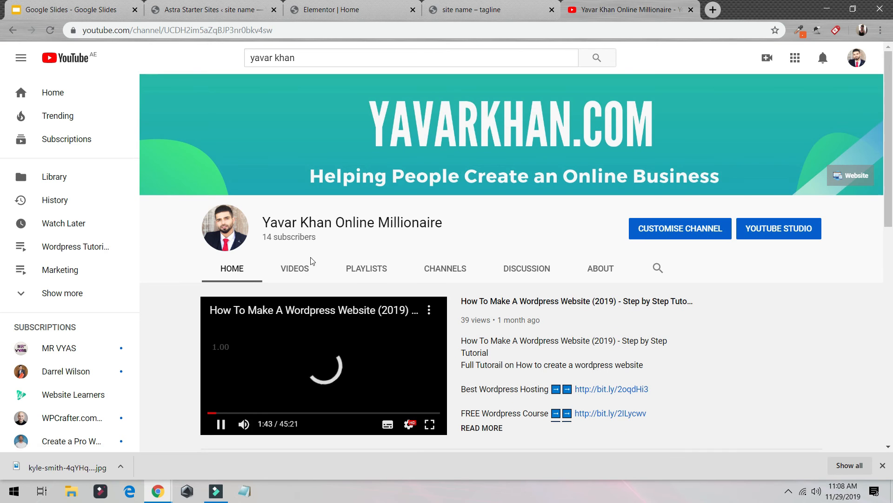
# Copy the link of the channel's featured WordPress website tutorial and paste it as the hero section's background video link.
pyautogui.rightClick(319, 315)
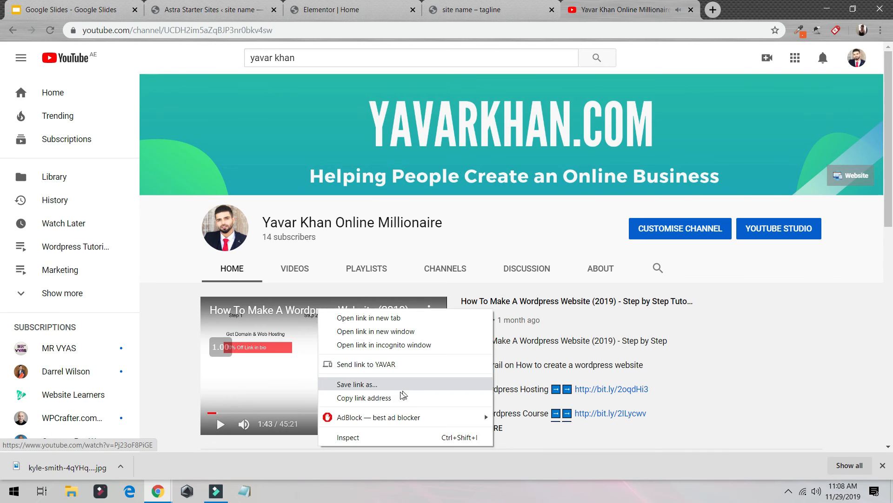
pyautogui.press('Escape')
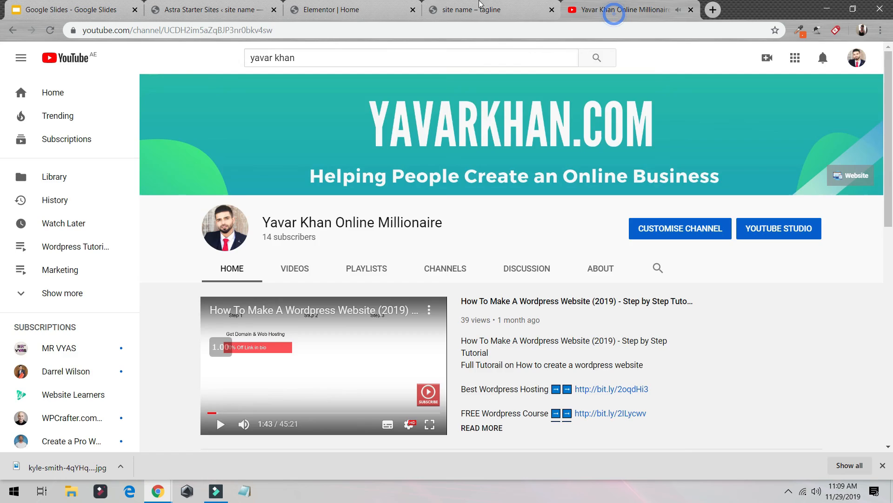
pyautogui.click(346, 5)
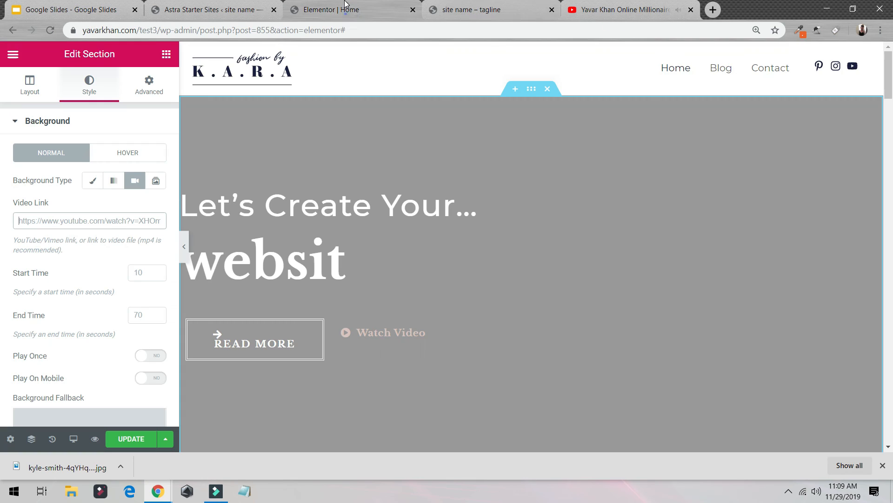
pyautogui.hotkey('ctrl', 'v')
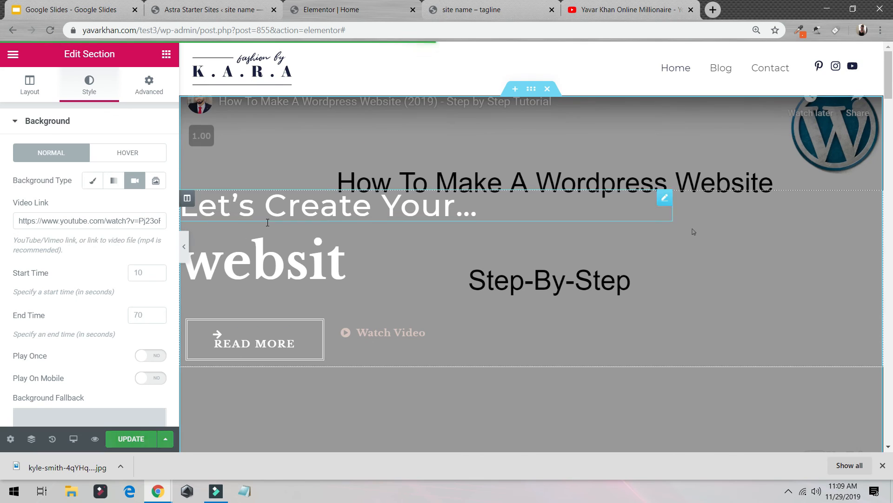
# Enable Play On Mobile for the hero background video, update the page, and preview it at mobile size.
pyautogui.click(149, 378)
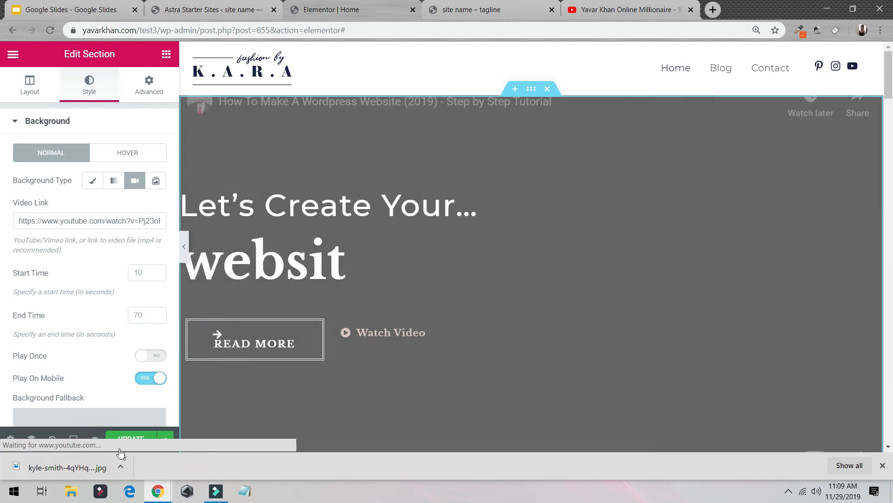
pyautogui.click(121, 438)
pyautogui.click(73, 439)
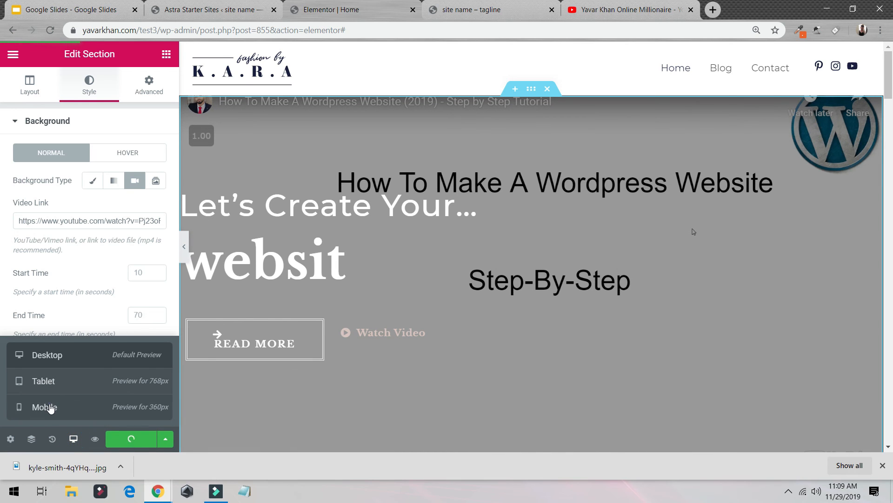
pyautogui.click(51, 407)
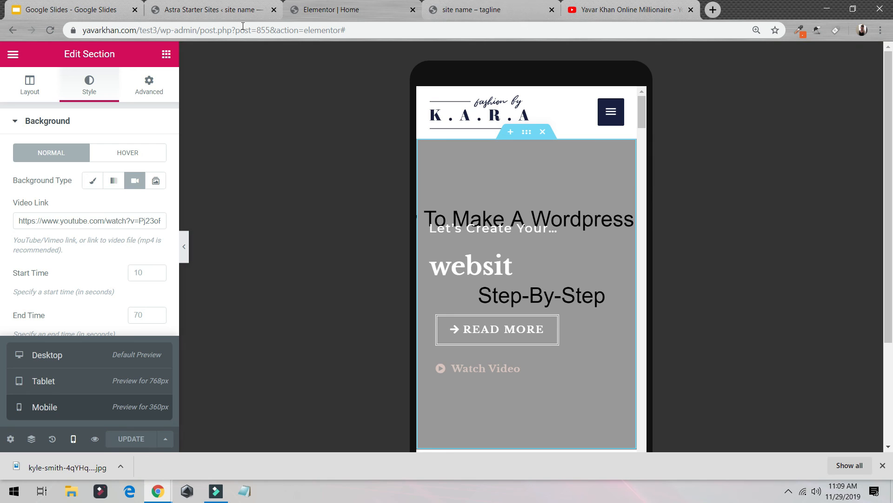
# View the live home page to check the hero background video and the sections below, and switch to the incognito YouTube channel window.
pyautogui.click(4, 55)
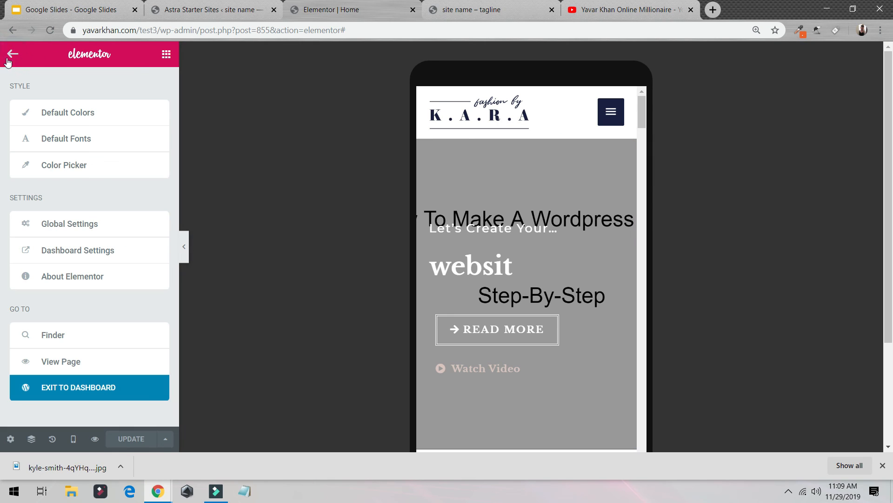
pyautogui.click(70, 369)
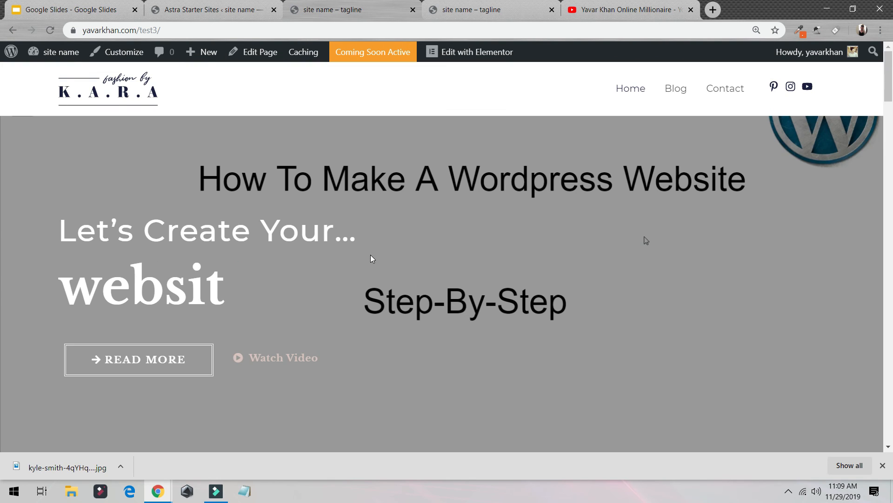
pyautogui.scroll(-5, 370, 256)
pyautogui.scroll(-5, 372, 262)
pyautogui.scroll(10, 372, 262)
pyautogui.hotkey('alt', 'Tab')
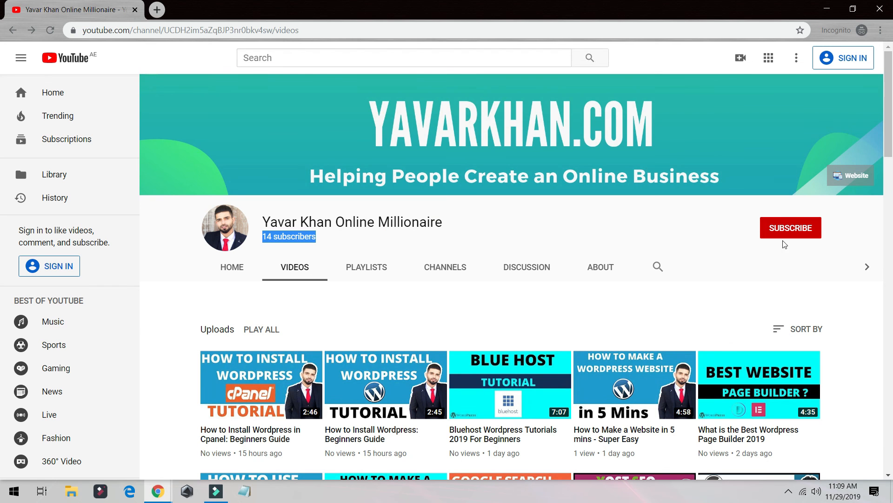